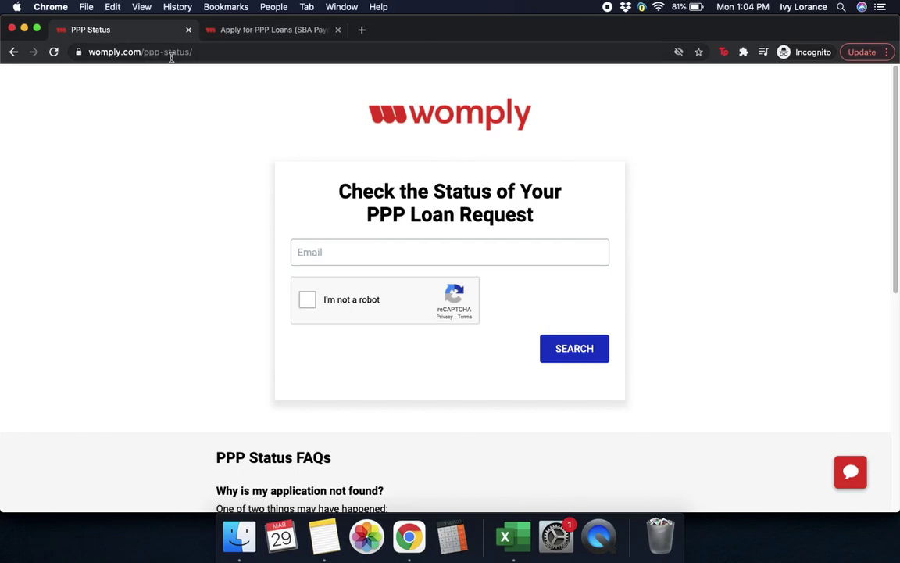
# Enter the account e-mail in the status search and pass the I'm not a robot mountain-image check
pyautogui.click(367, 259)
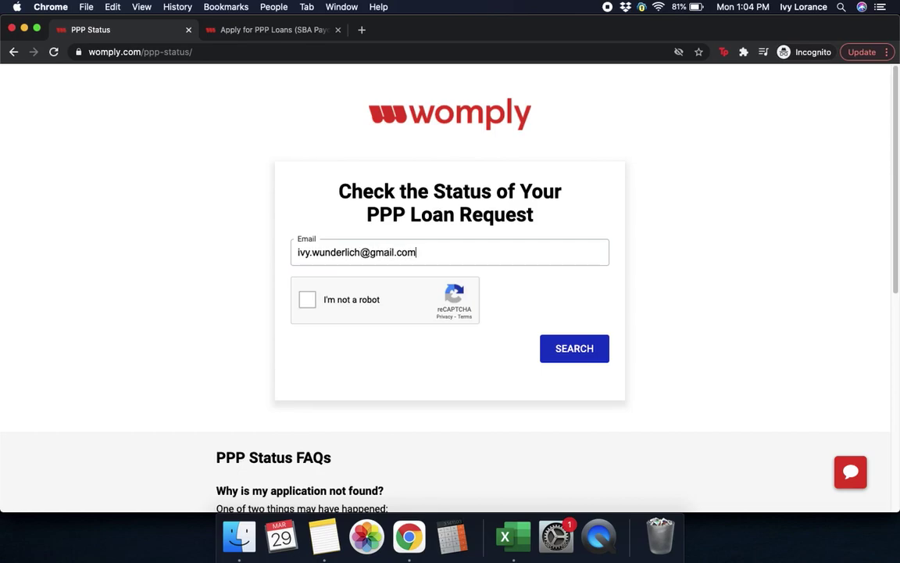
pyautogui.click(307, 299)
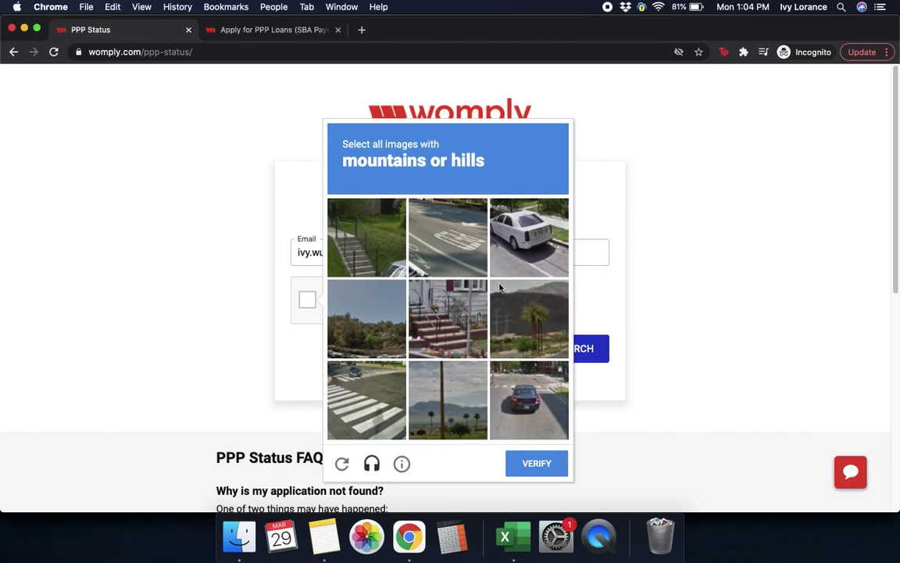
pyautogui.click(522, 310)
pyautogui.click(387, 329)
pyautogui.click(472, 379)
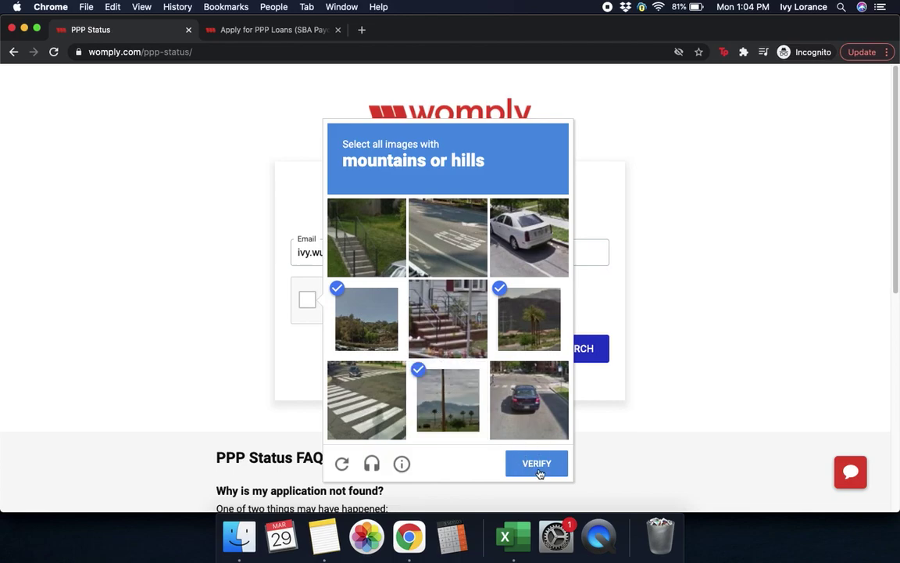
pyautogui.click(537, 466)
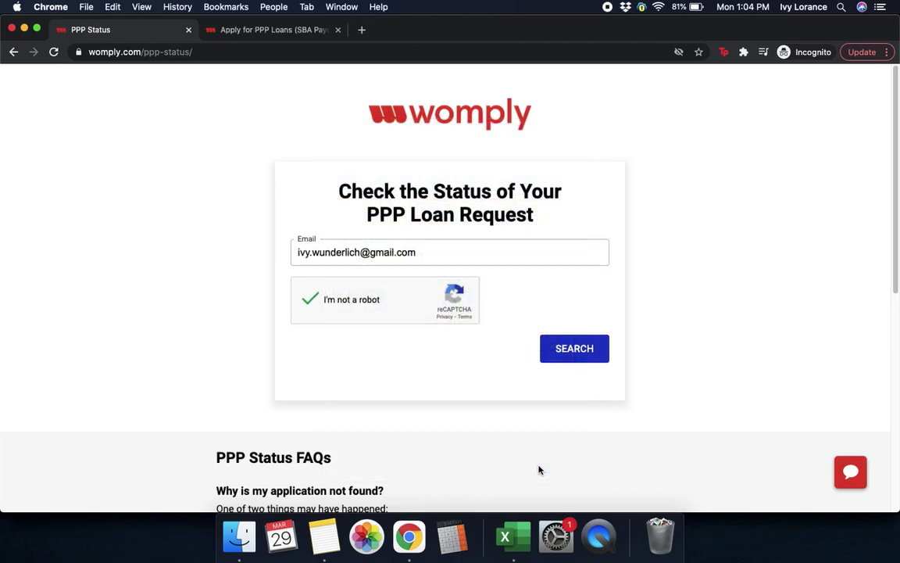
# Search and review the February 28, 2021 applications with lender Funding Circle
pyautogui.click(571, 355)
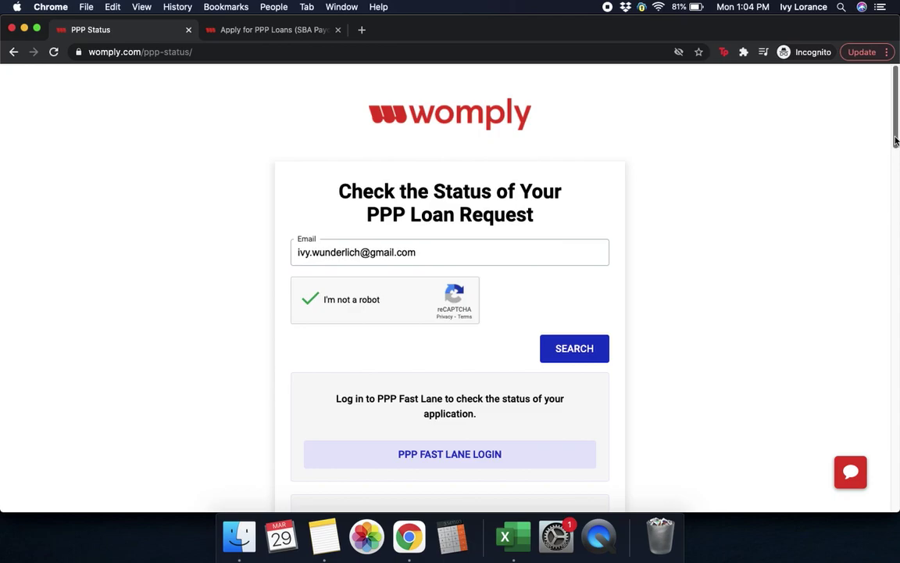
pyautogui.scroll(-4, 896, 141)
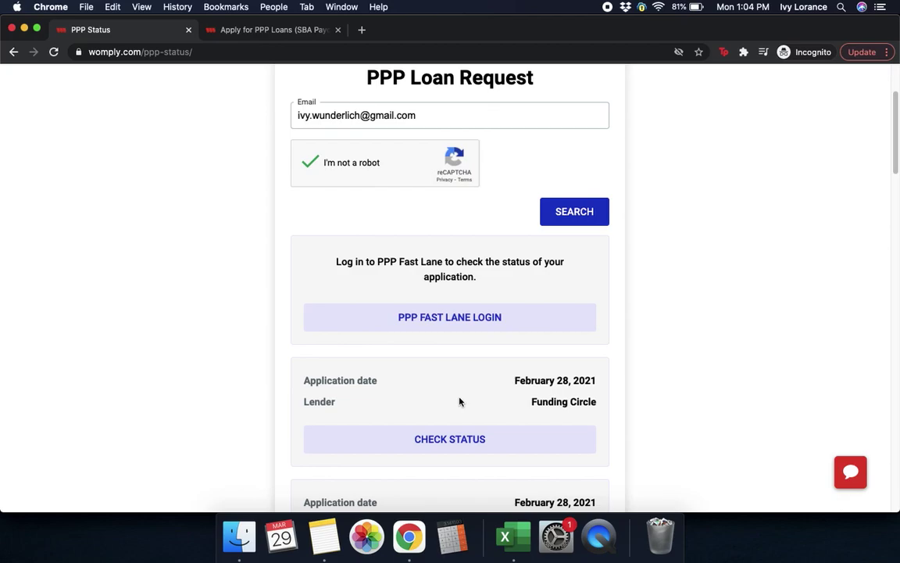
pyautogui.click(436, 318)
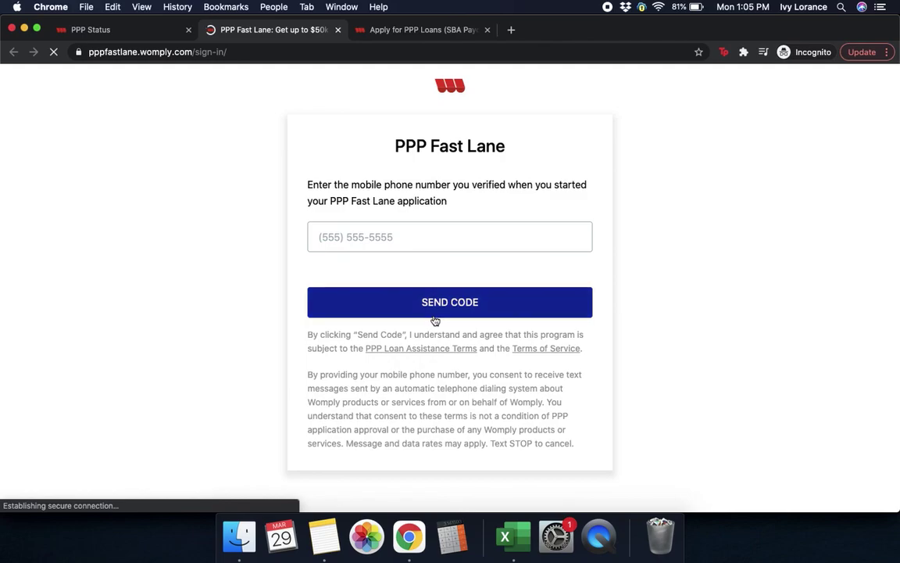
# Verify the saved mobile number with the texted code to reach the Womply Processing status page
pyautogui.click(400, 244)
pyautogui.click(368, 275)
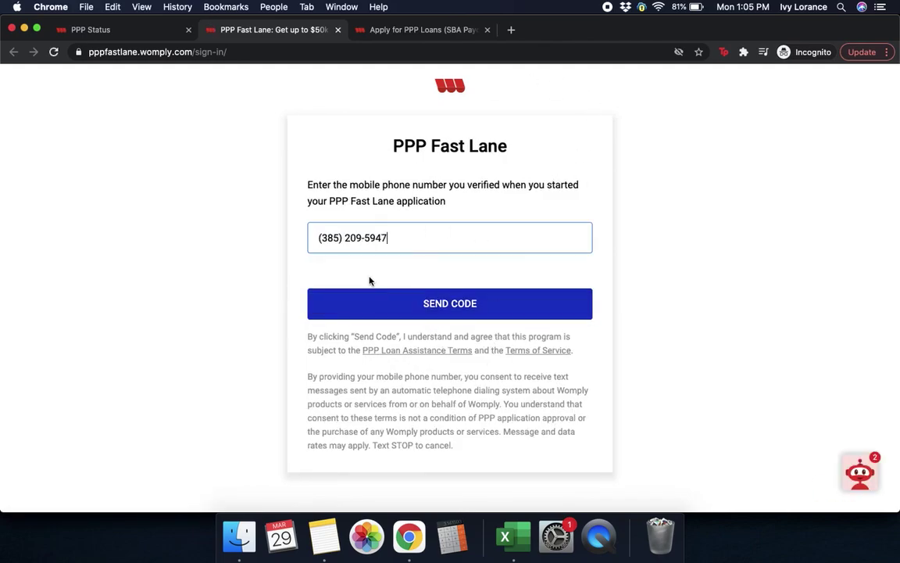
pyautogui.click(400, 305)
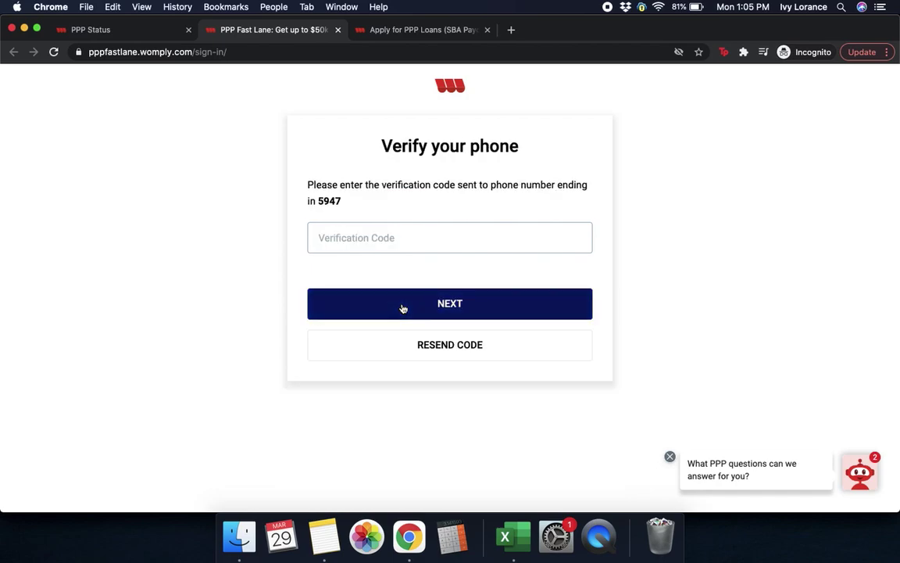
pyautogui.click(420, 236)
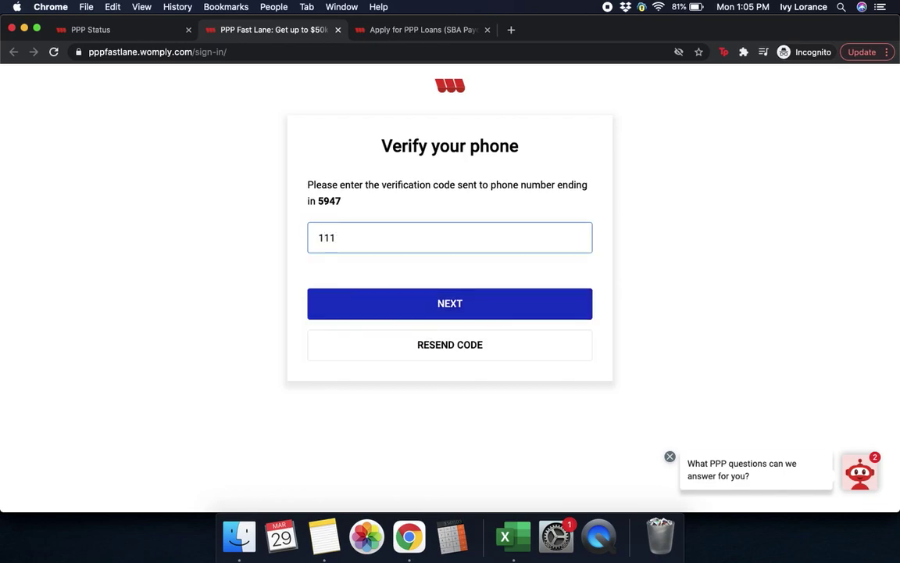
pyautogui.click(451, 302)
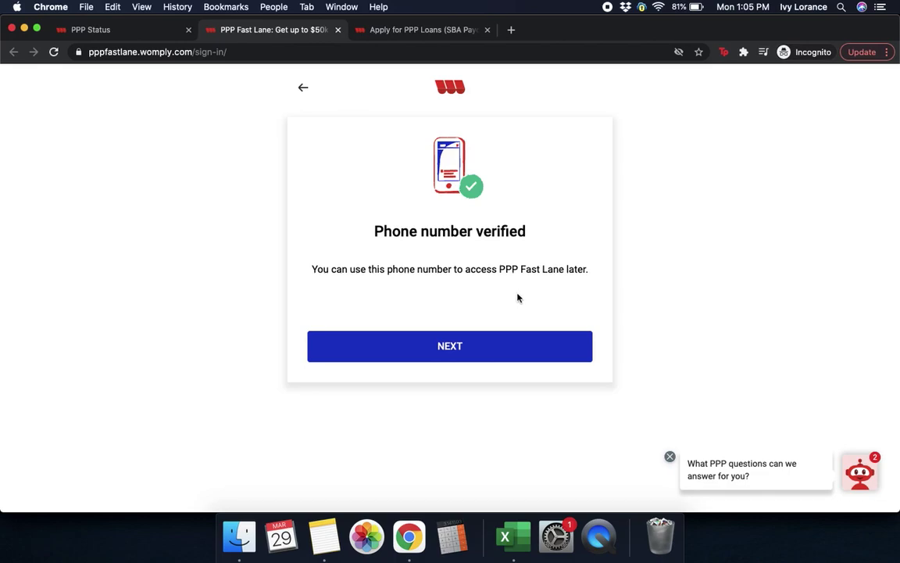
pyautogui.click(461, 356)
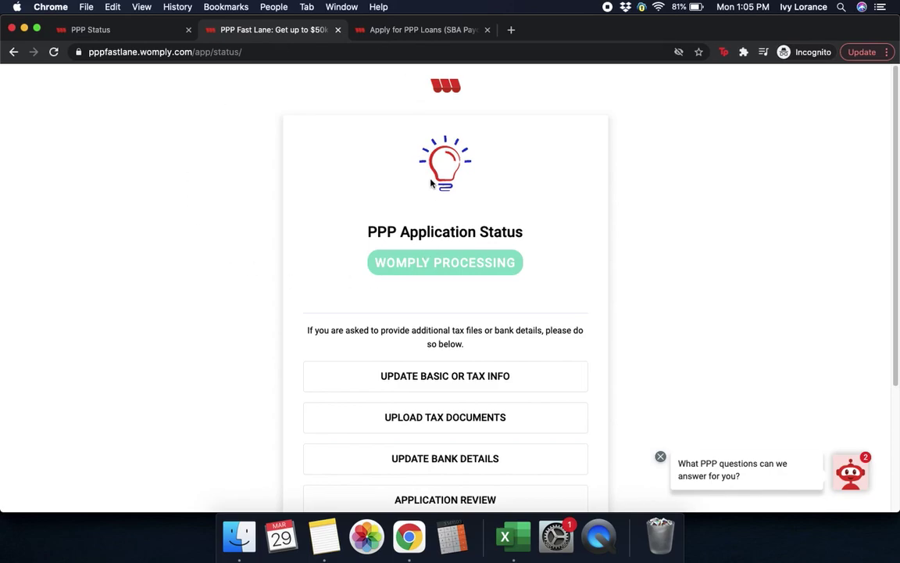
# Open the Fast Lane login in the Apply for PPP Loans tab, then dismiss the status page chat prompt
pyautogui.click(363, 30)
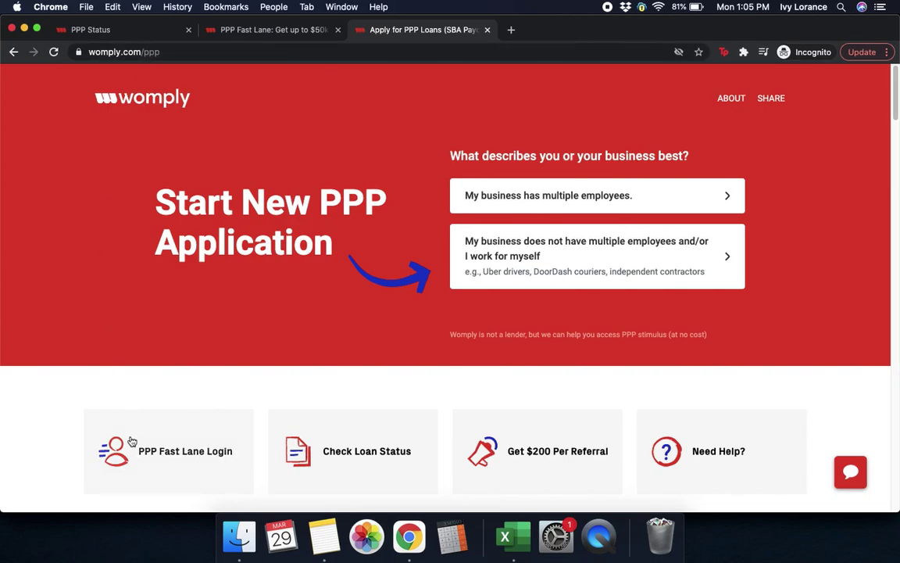
pyautogui.click(160, 428)
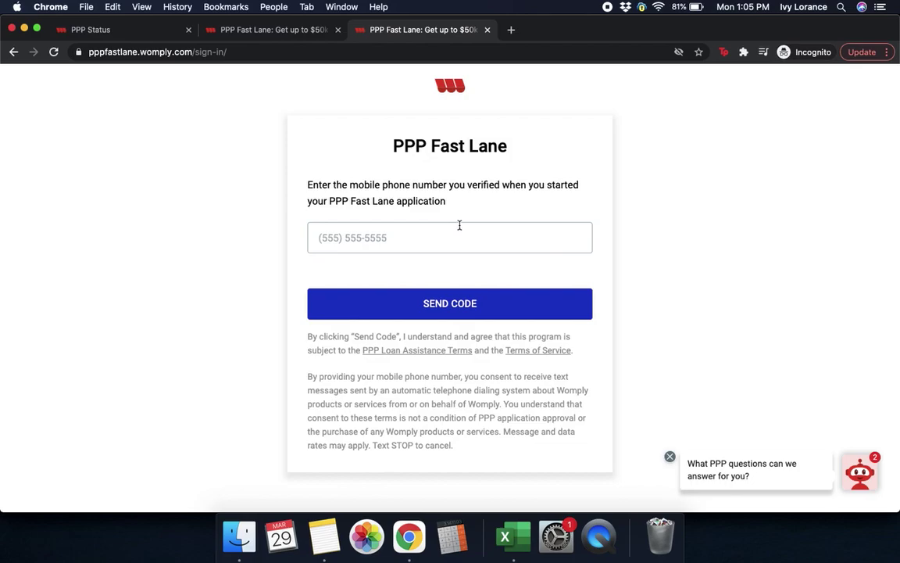
pyautogui.click(298, 33)
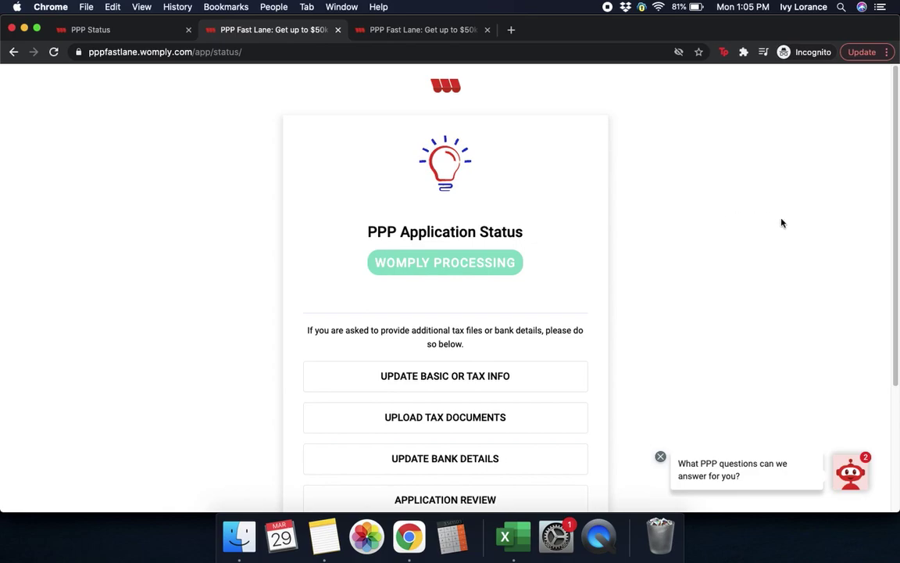
pyautogui.click(662, 456)
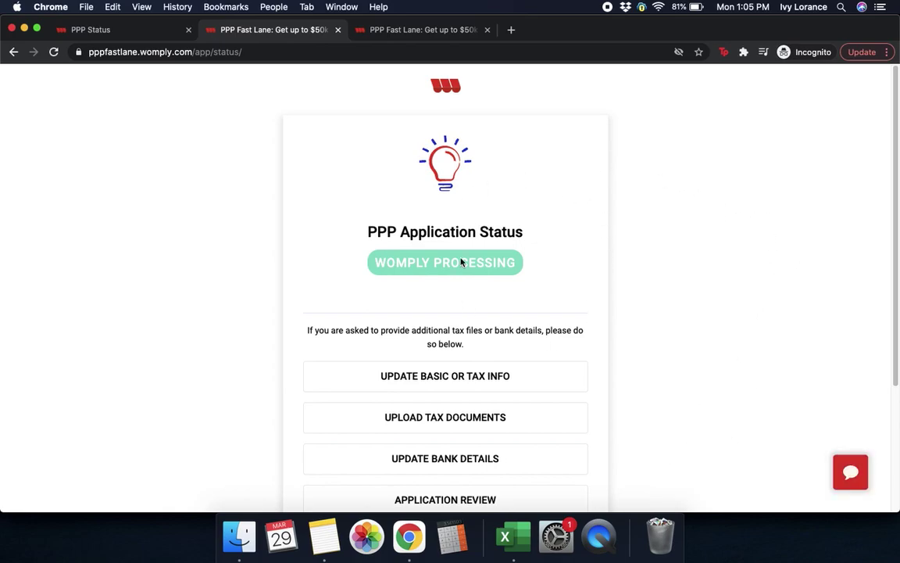
pyautogui.scroll(-3, 711, 253)
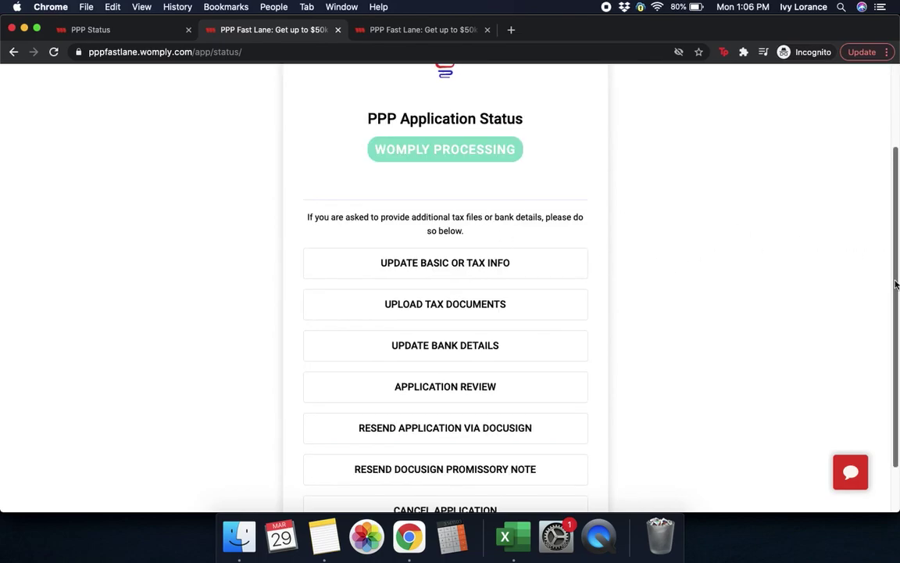
pyautogui.scroll(-2, 807, 258)
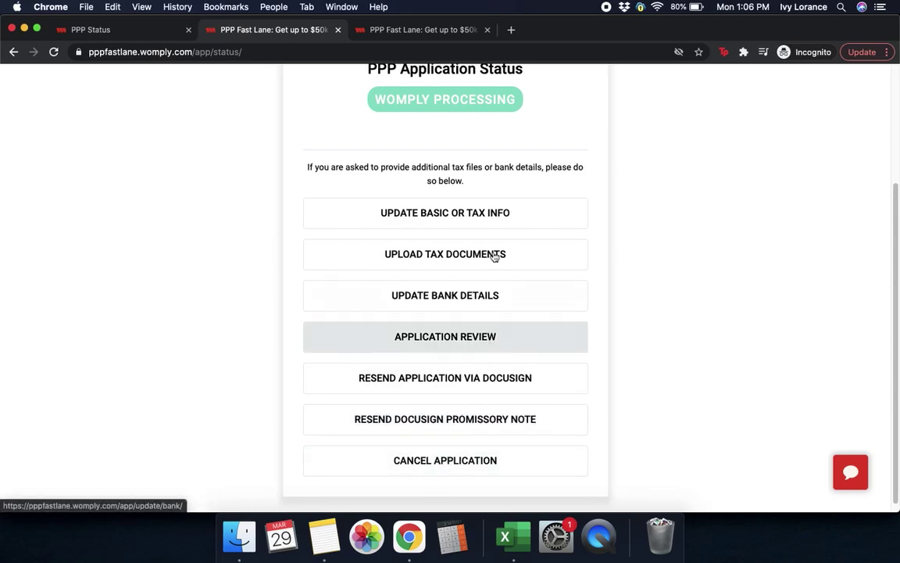
# Resubmit the basic information form unchanged
pyautogui.click(483, 225)
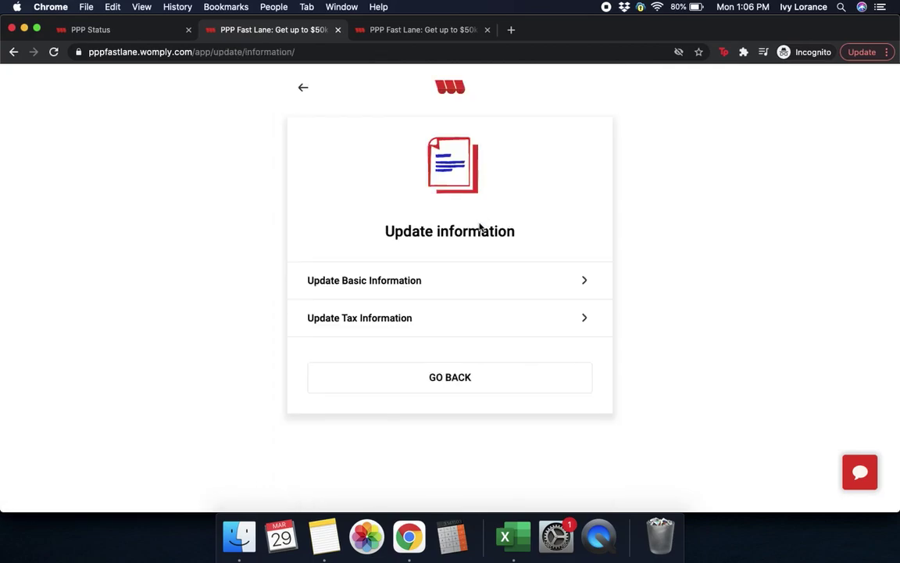
pyautogui.click(421, 285)
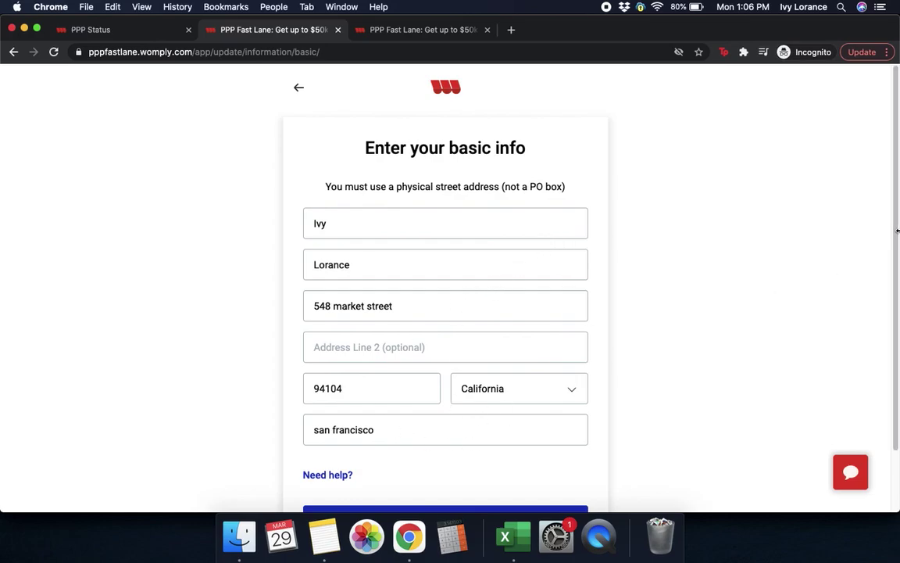
pyautogui.scroll(-2, 879, 273)
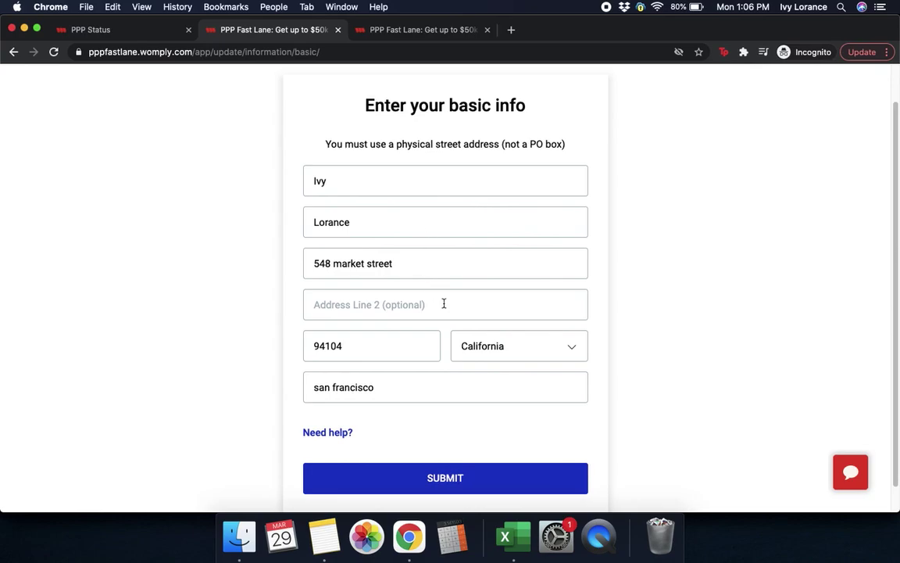
pyautogui.click(422, 478)
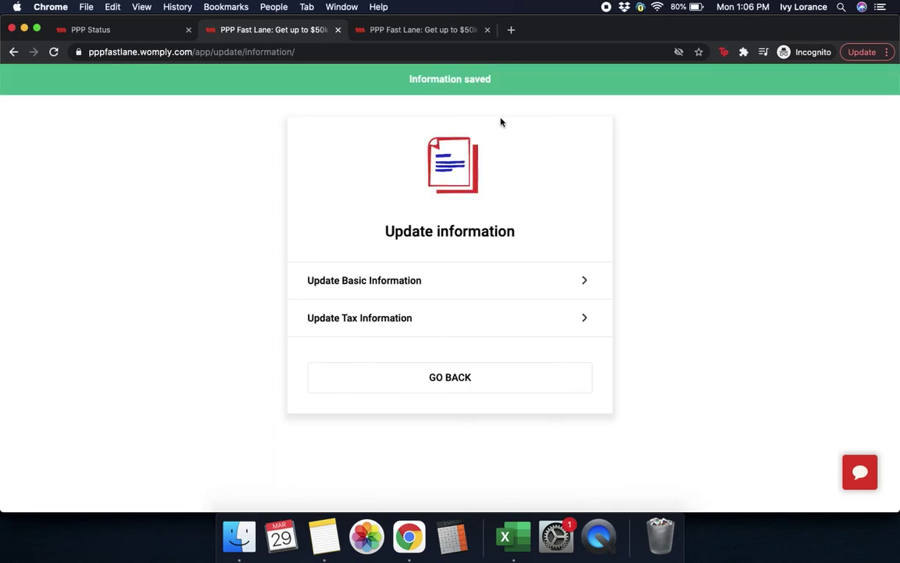
# Resubmit the tax information form and confirm it was saved
pyautogui.click(408, 318)
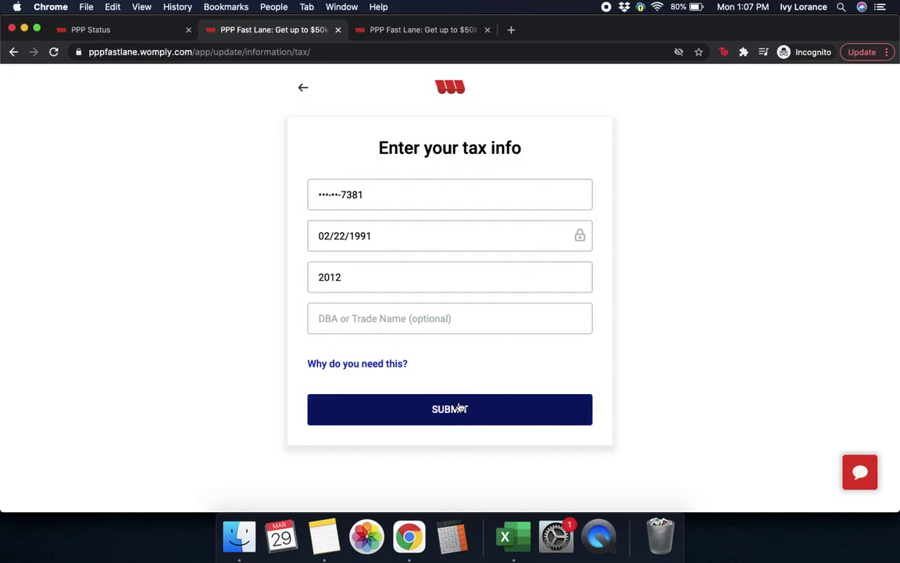
pyautogui.click(459, 407)
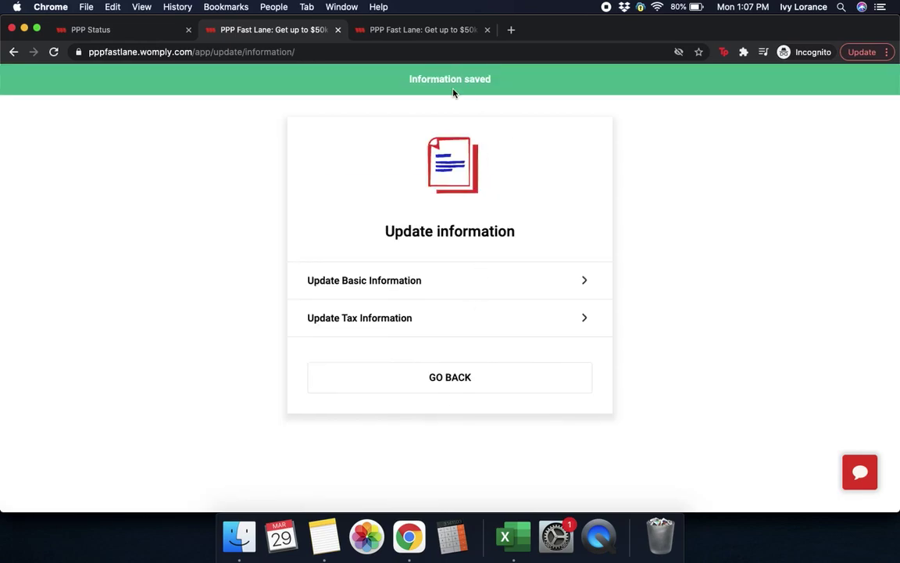
pyautogui.click(441, 382)
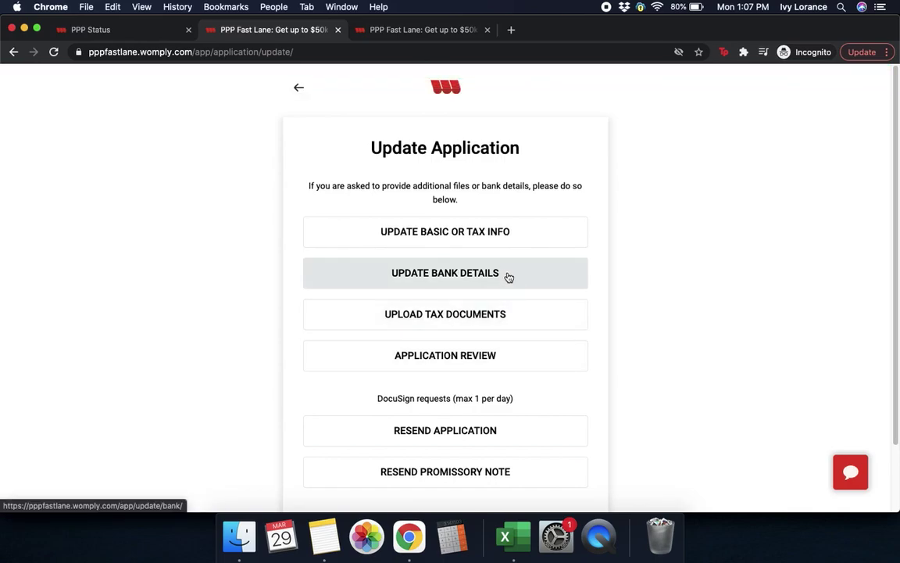
# Enter the new bank account number and routing number and confirm submitting them
pyautogui.click(508, 277)
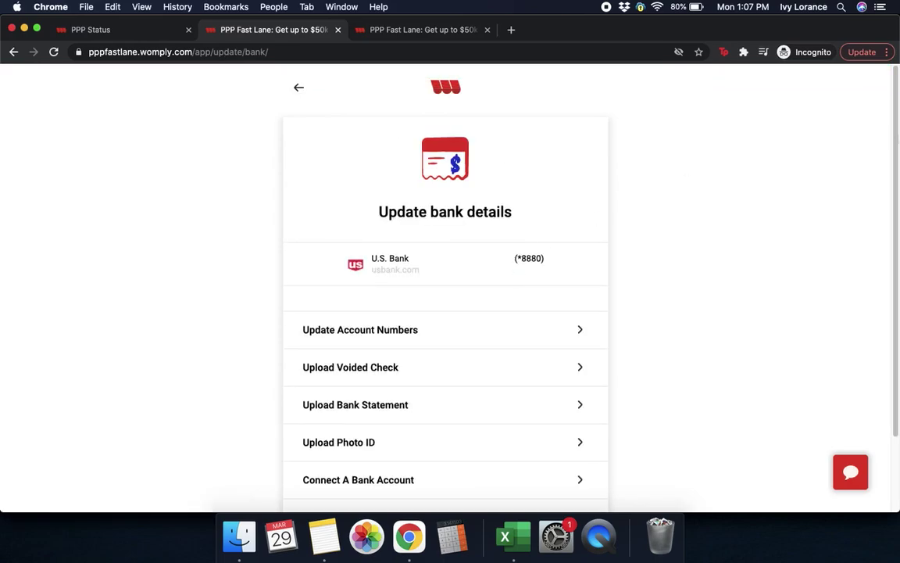
pyautogui.scroll(-3, 888, 180)
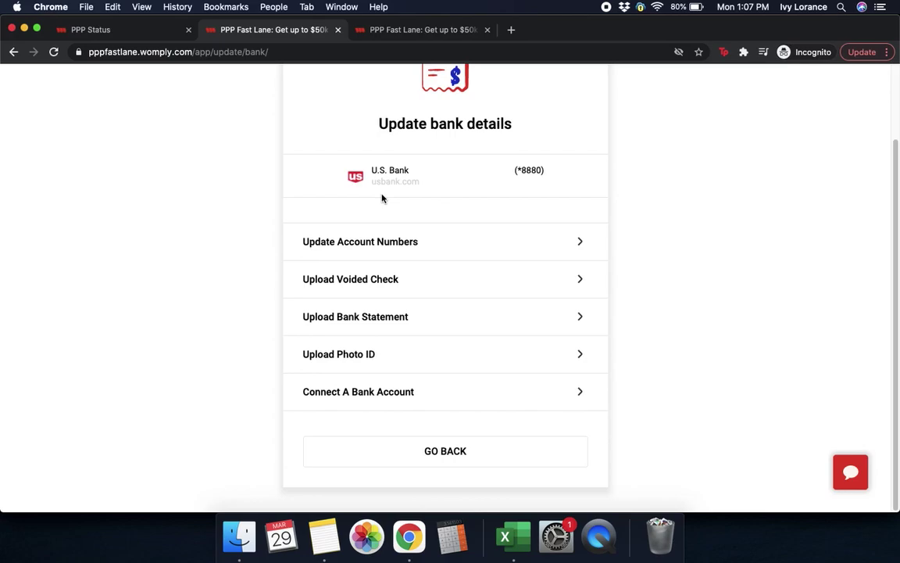
pyautogui.click(361, 243)
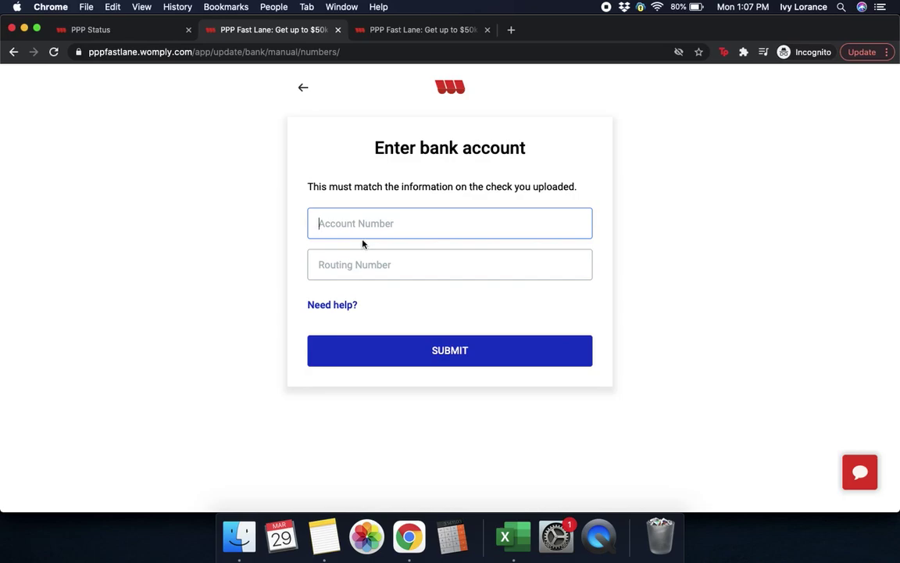
pyautogui.click(357, 270)
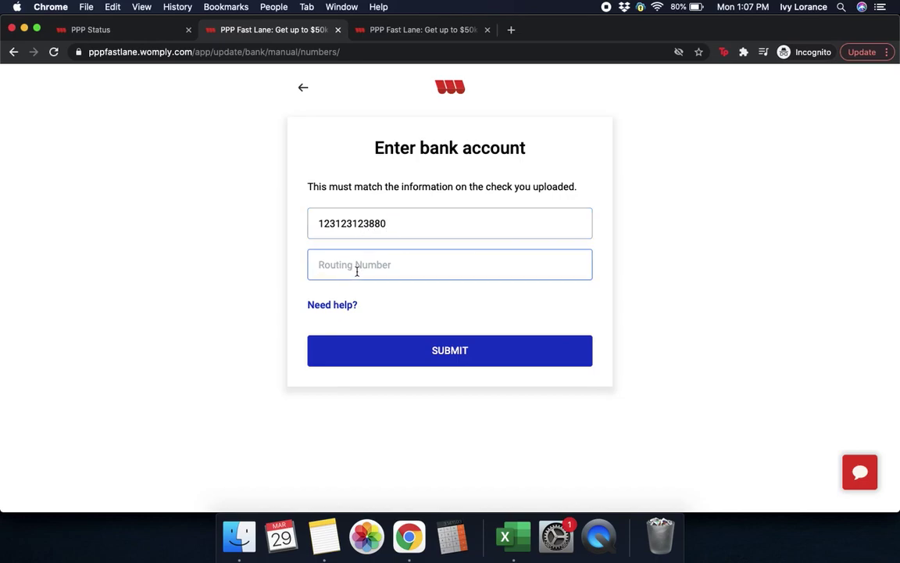
pyautogui.click(456, 302)
pyautogui.click(394, 357)
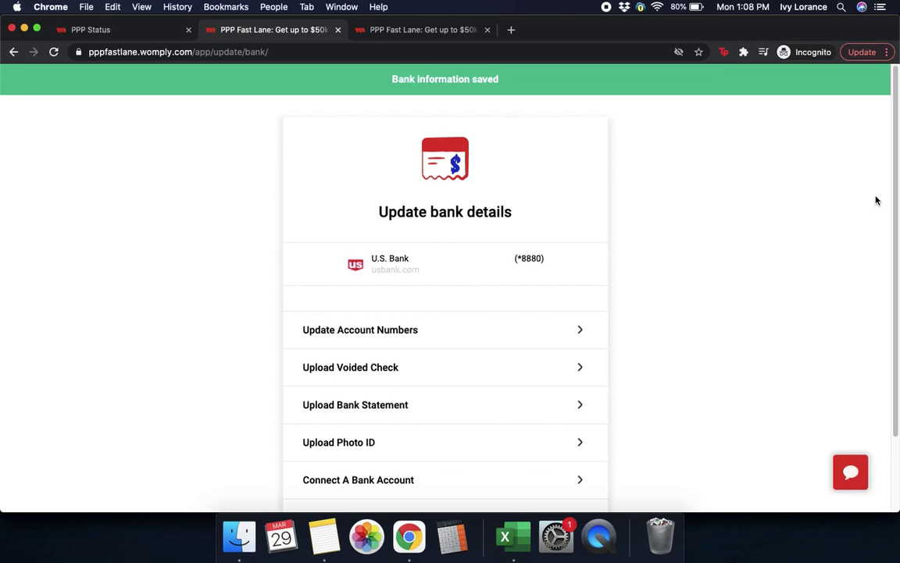
# Upload 'blank check.png' from Documents as the voided check
pyautogui.scroll(-3, 882, 258)
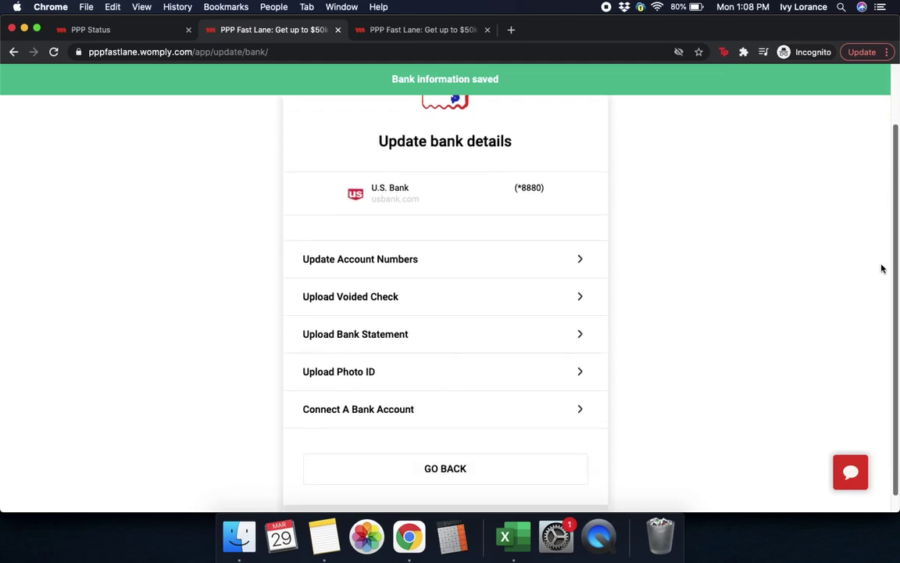
pyautogui.click(441, 281)
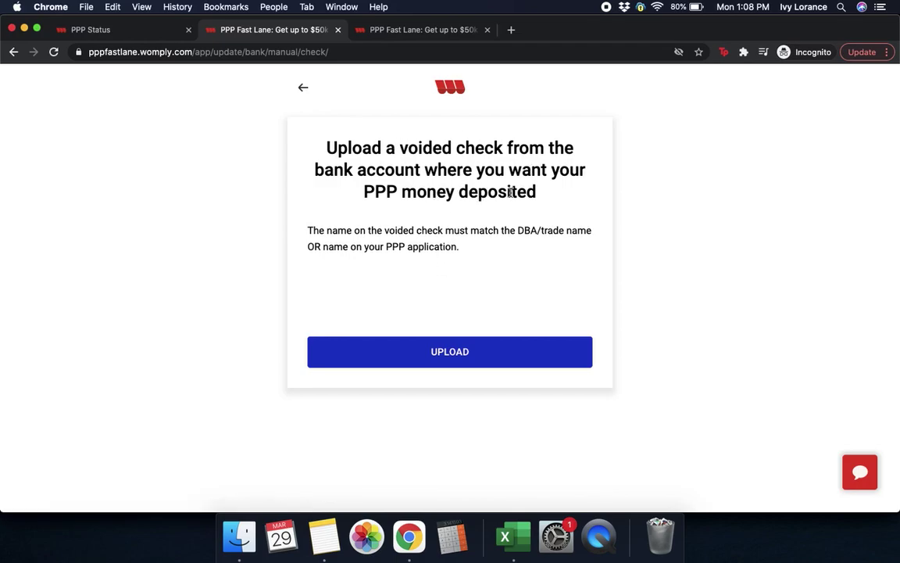
pyautogui.click(443, 363)
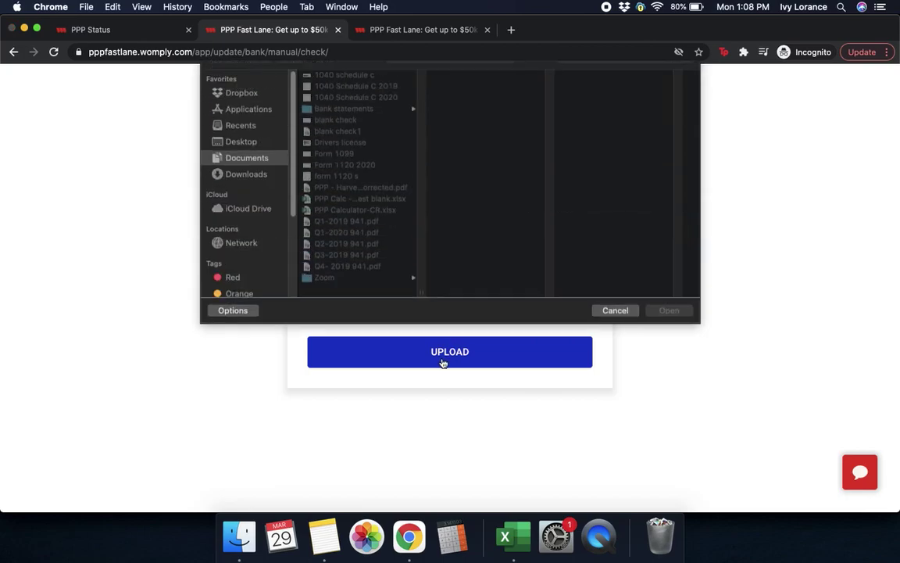
pyautogui.click(354, 138)
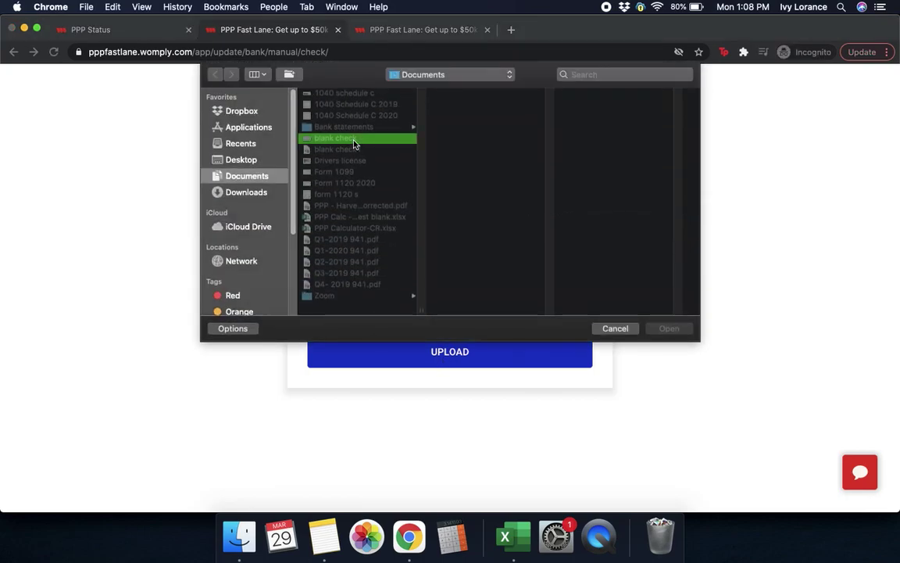
pyautogui.click(674, 331)
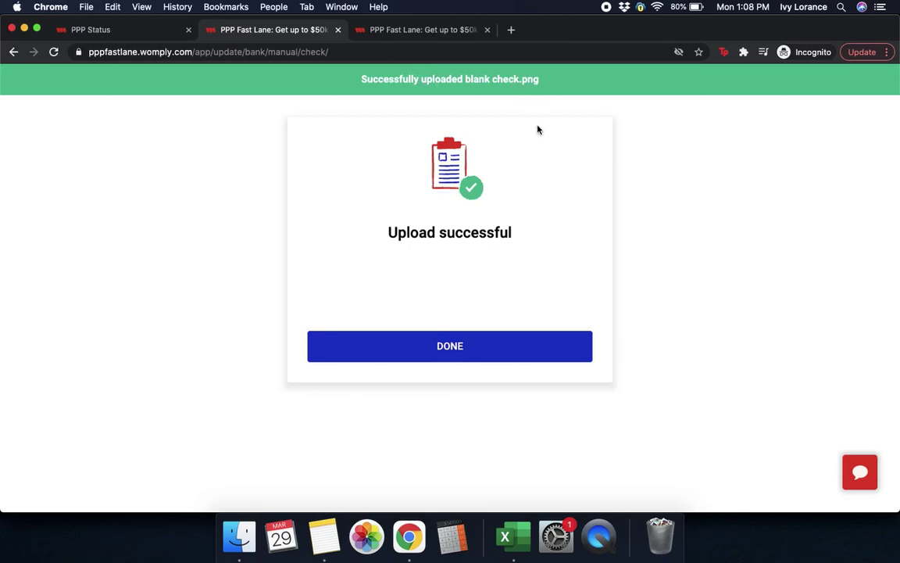
pyautogui.click(462, 357)
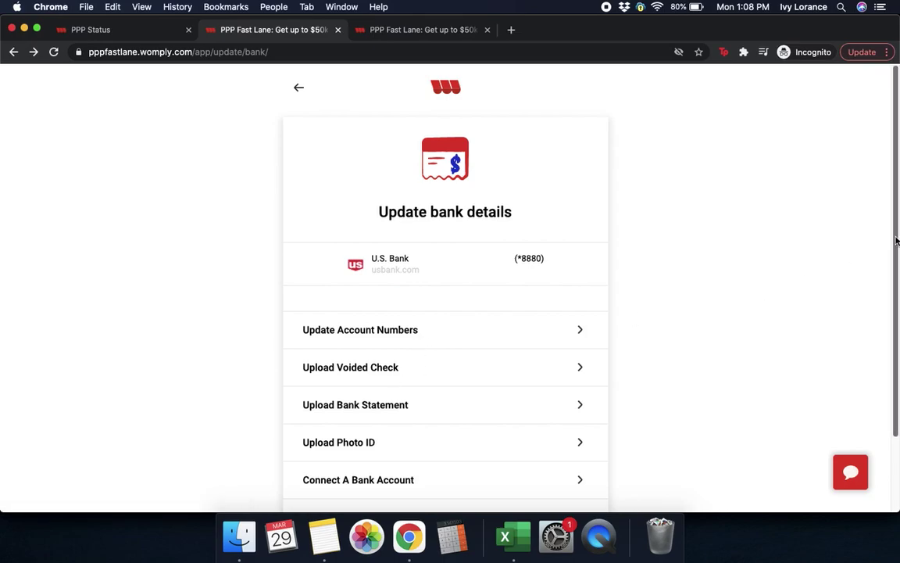
pyautogui.scroll(-1, 891, 278)
pyautogui.scroll(-2, 891, 279)
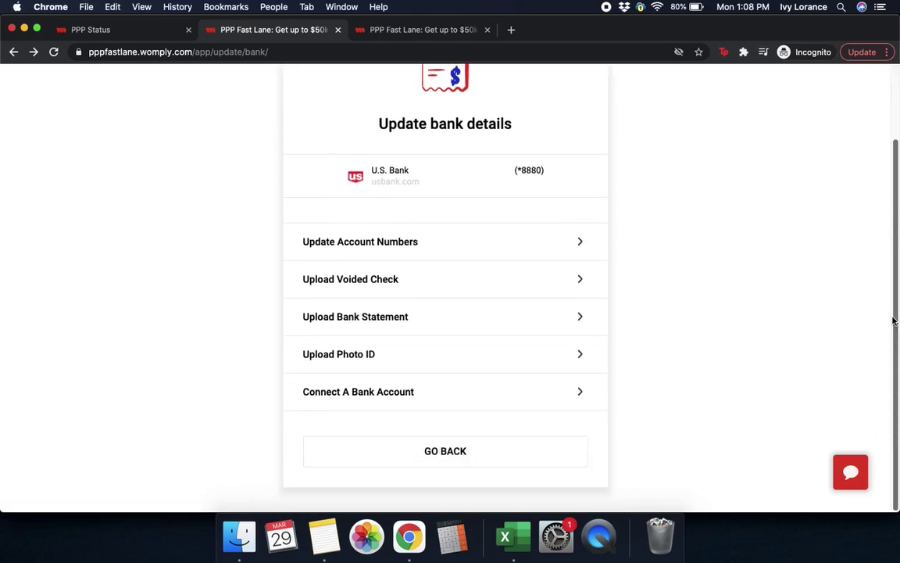
# Upload 'bank statement feb 2020.png' from the Bank statements folder as the bank statement
pyautogui.click(466, 329)
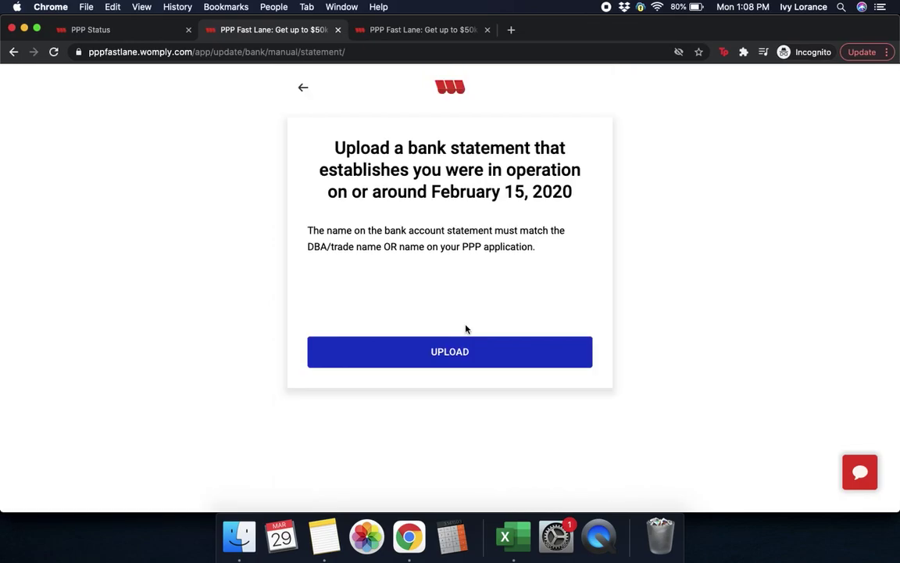
pyautogui.click(421, 360)
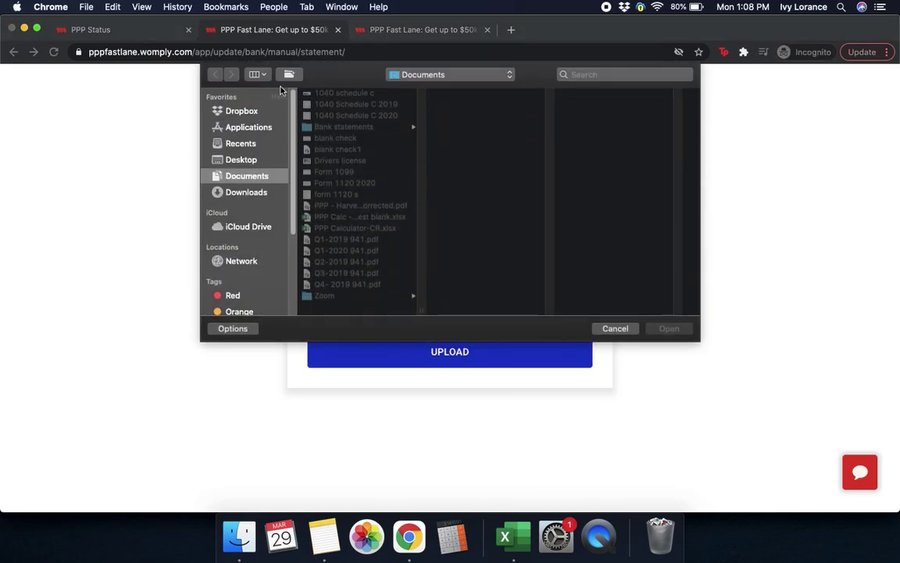
pyautogui.click(367, 127)
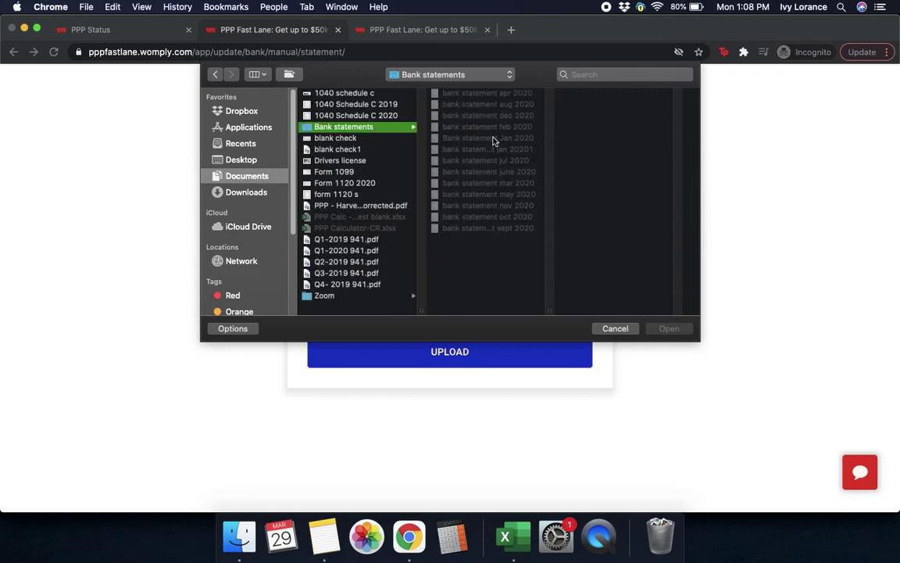
pyautogui.click(484, 127)
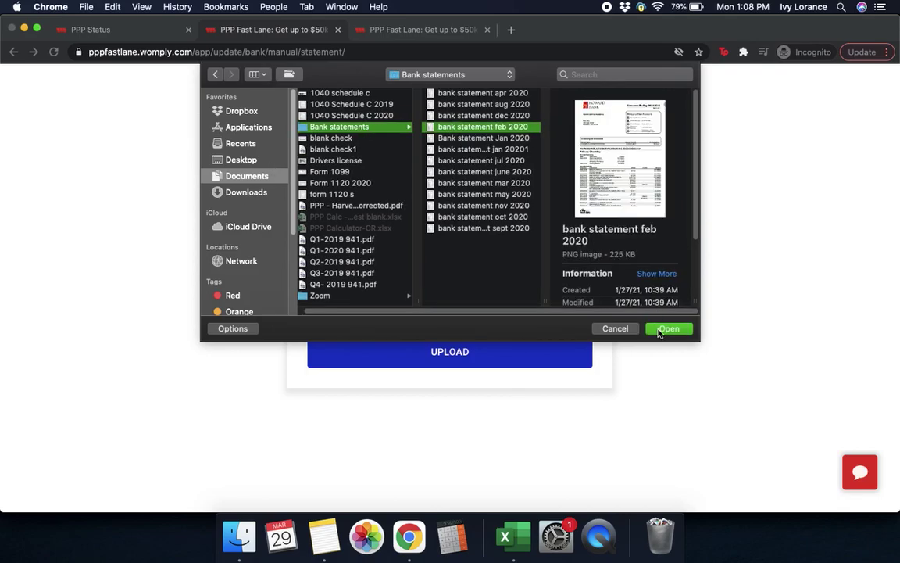
pyautogui.click(668, 328)
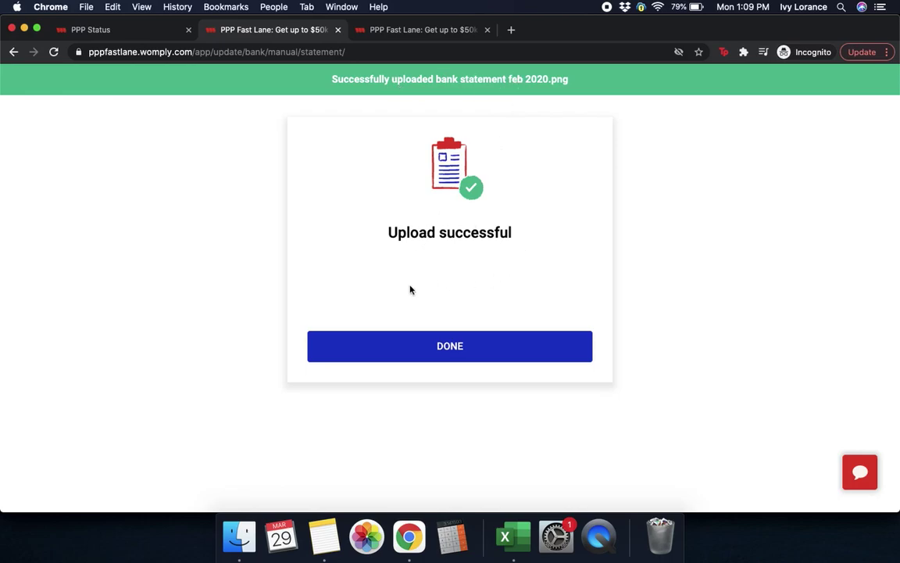
pyautogui.click(441, 358)
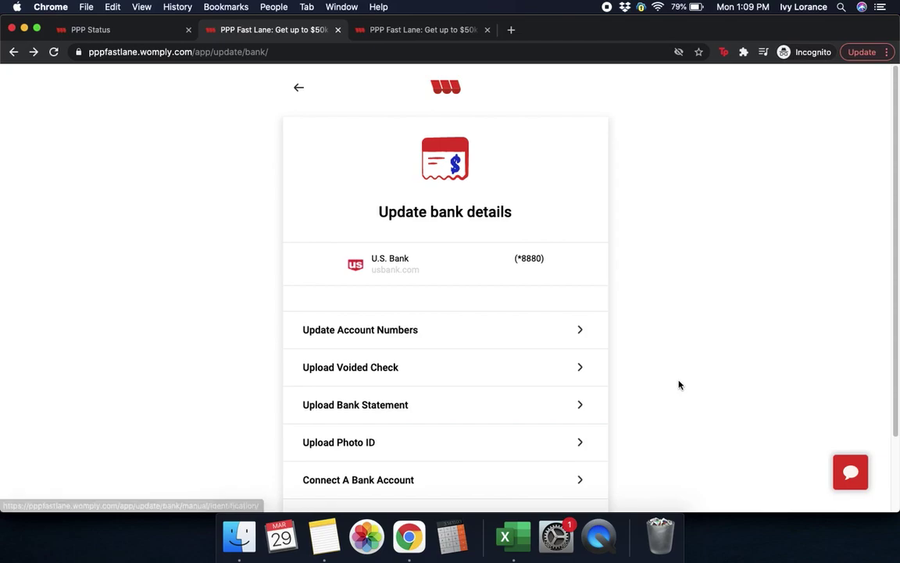
pyautogui.moveTo(894, 275); pyautogui.dragTo(871, 335)
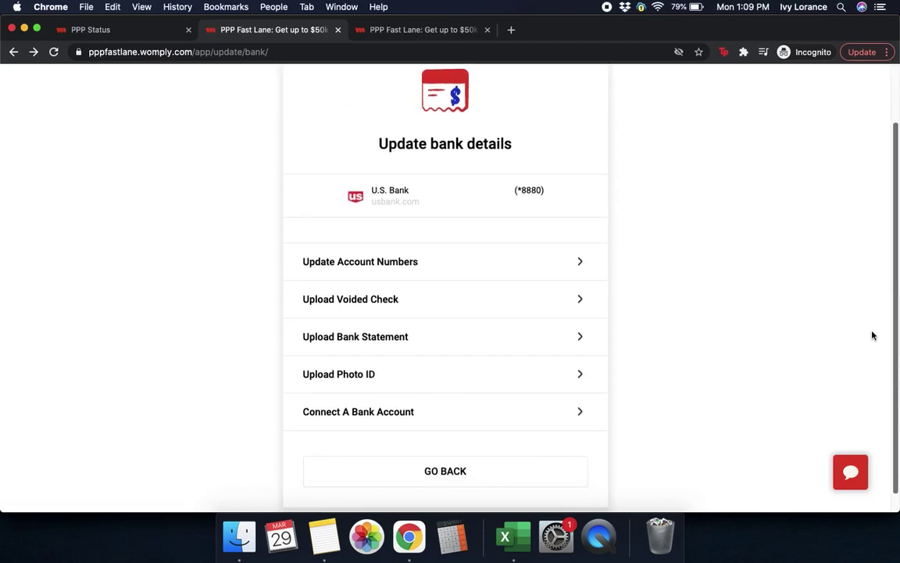
# Upload 'Drivers license.png' from Documents as the photo ID
pyautogui.click(329, 374)
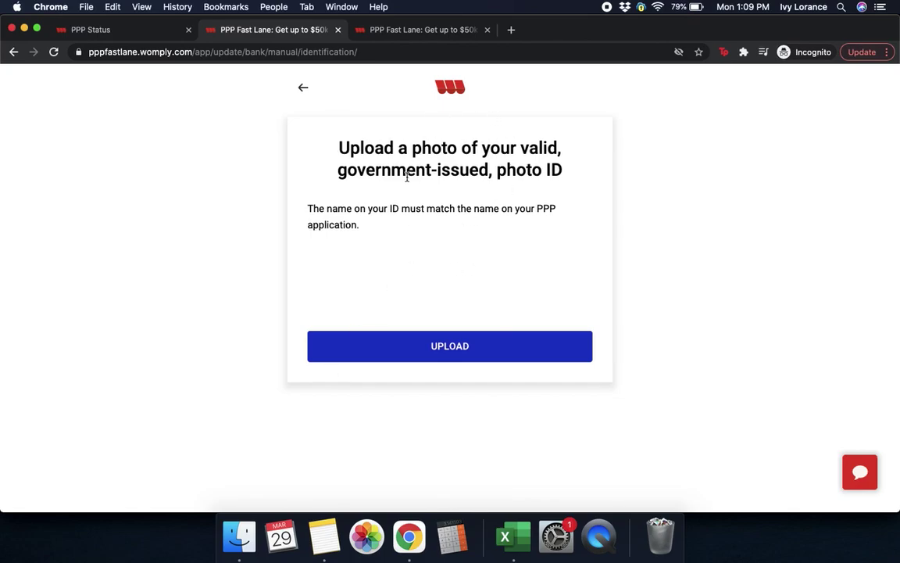
pyautogui.click(399, 346)
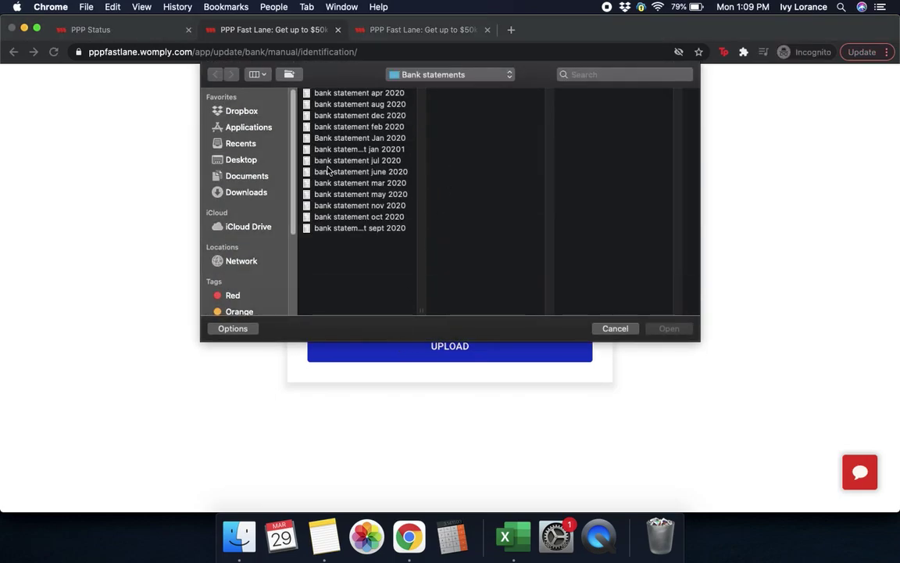
pyautogui.click(250, 178)
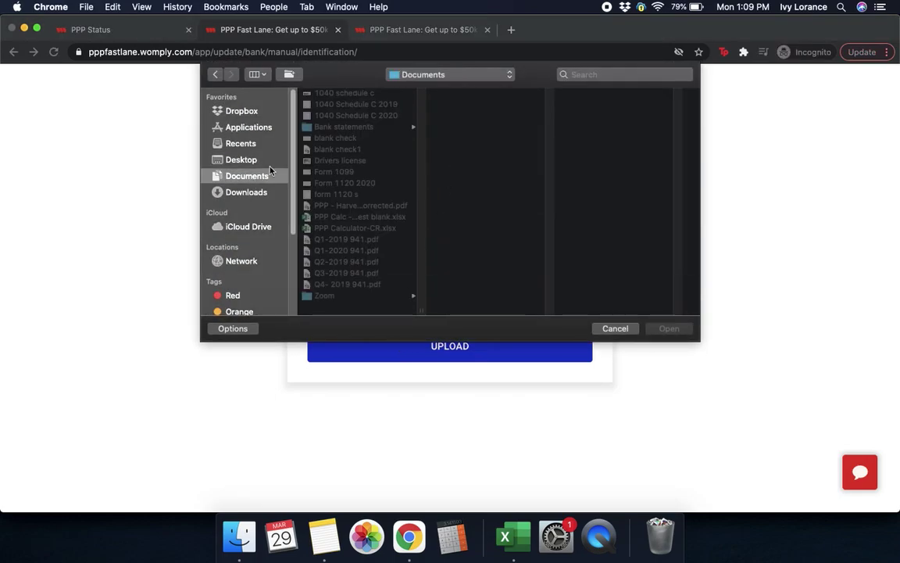
pyautogui.click(341, 161)
pyautogui.click(667, 329)
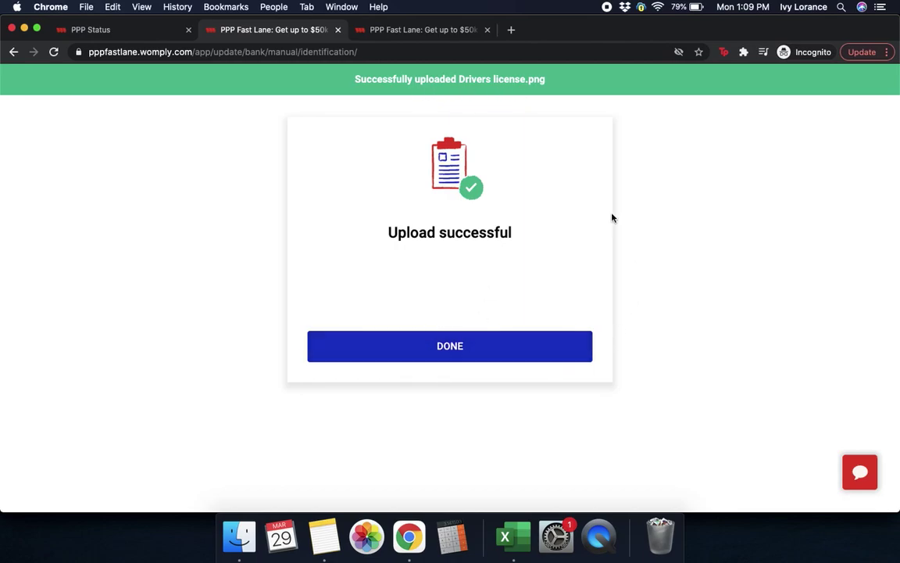
pyautogui.click(462, 358)
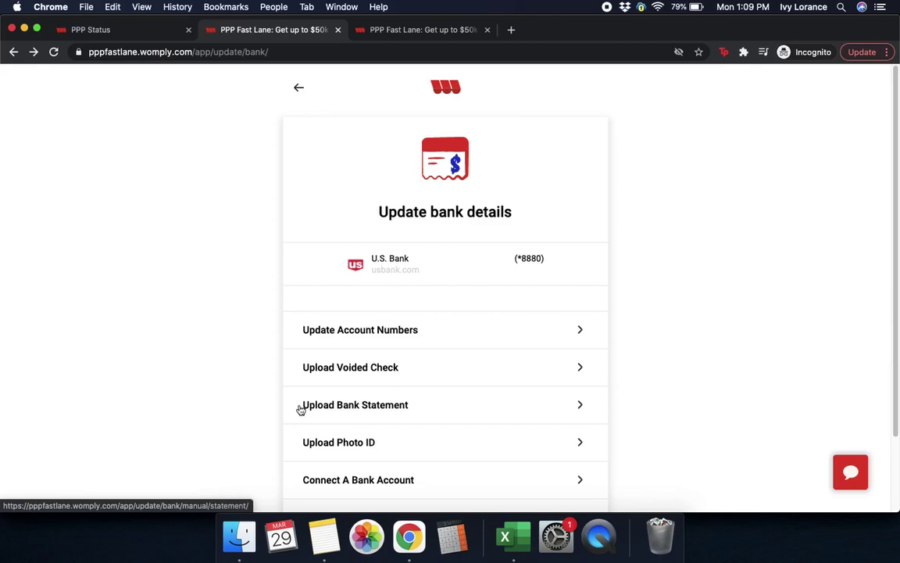
# Connect the bank account through Plaid so the checking account appears as the deposit choice
pyautogui.scroll(-2, 890, 352)
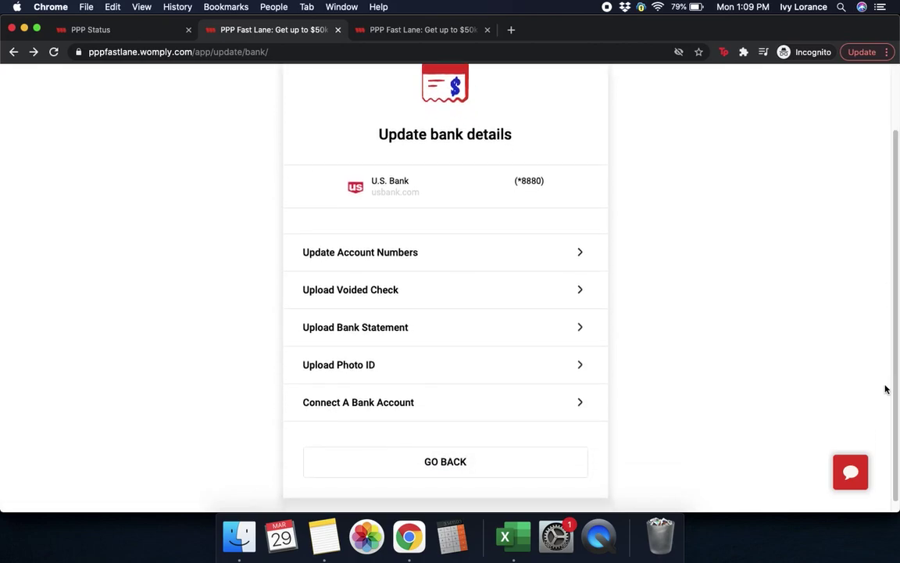
pyautogui.click(427, 398)
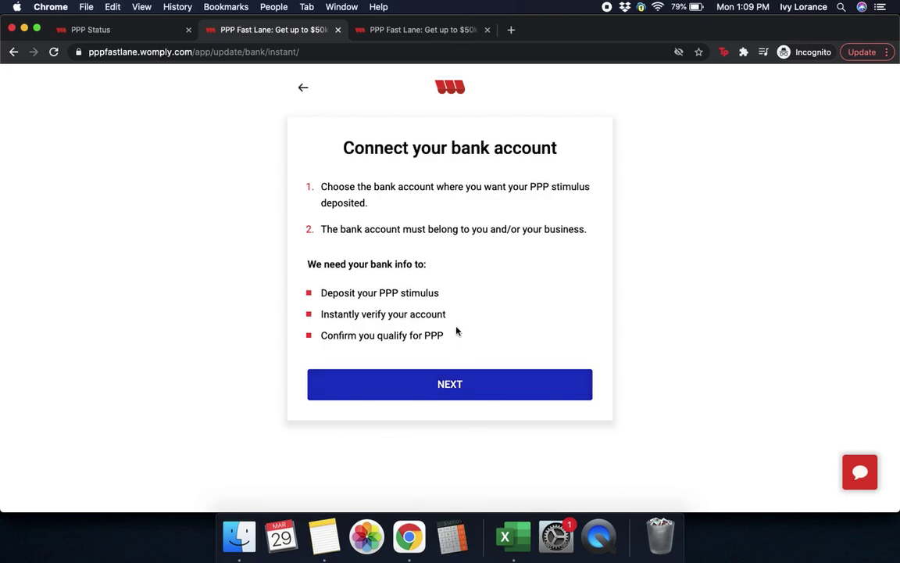
pyautogui.click(432, 395)
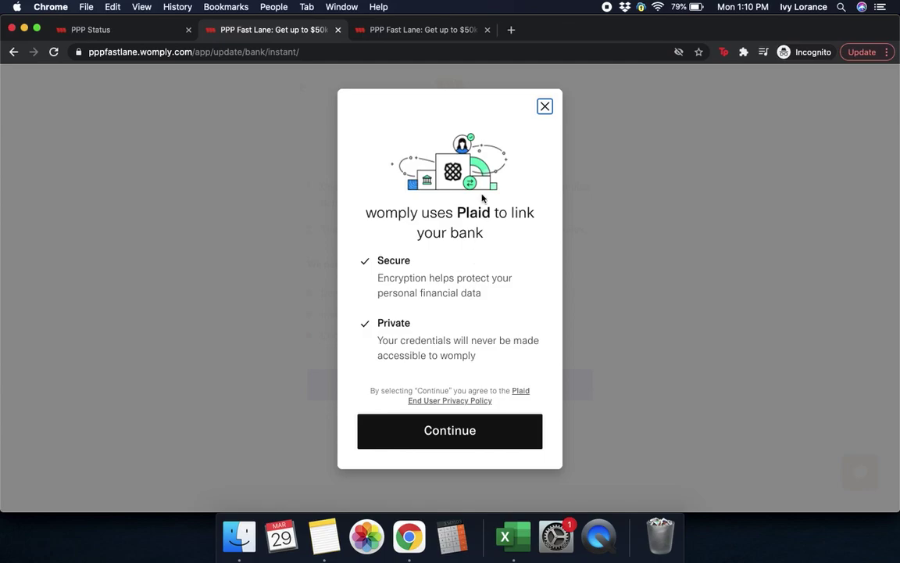
pyautogui.click(483, 436)
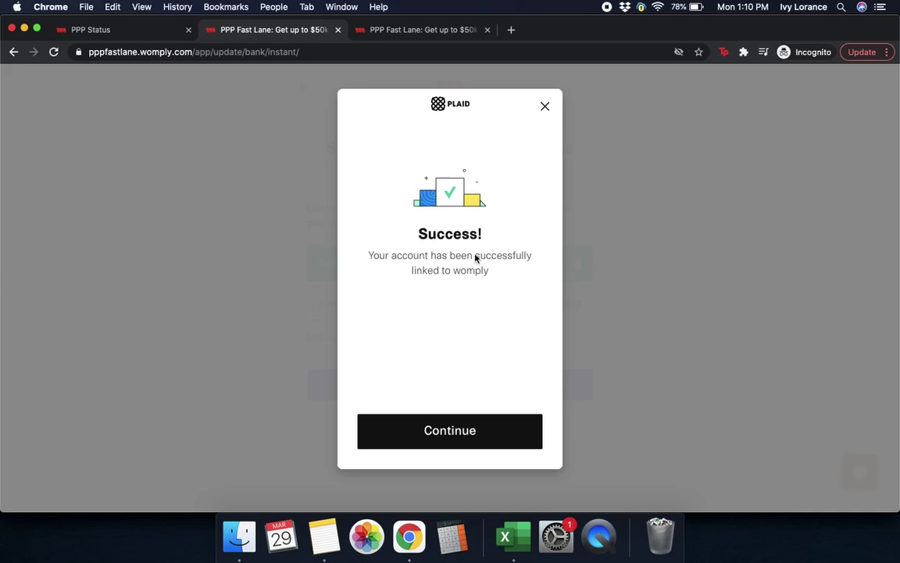
pyautogui.click(452, 431)
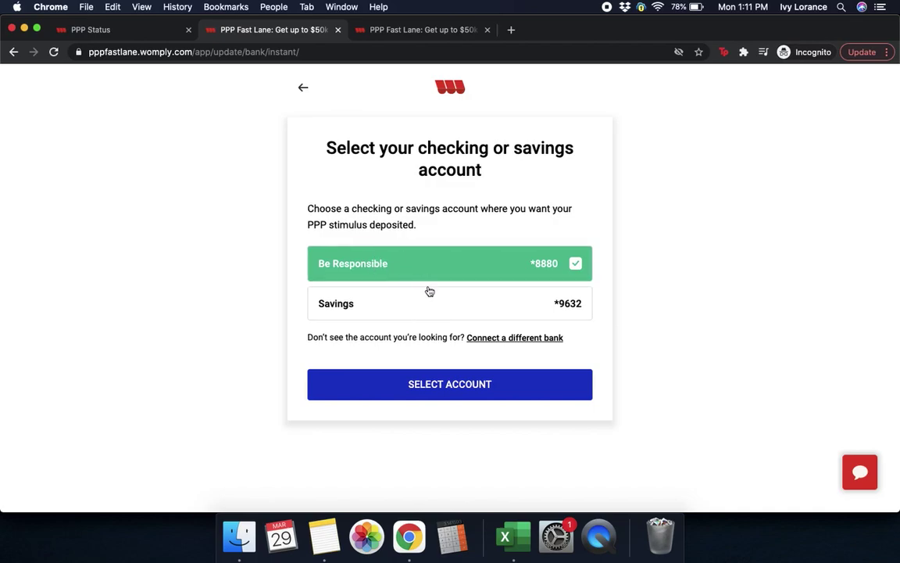
# Select the checking account and save its account and routing numbers
pyautogui.click(371, 398)
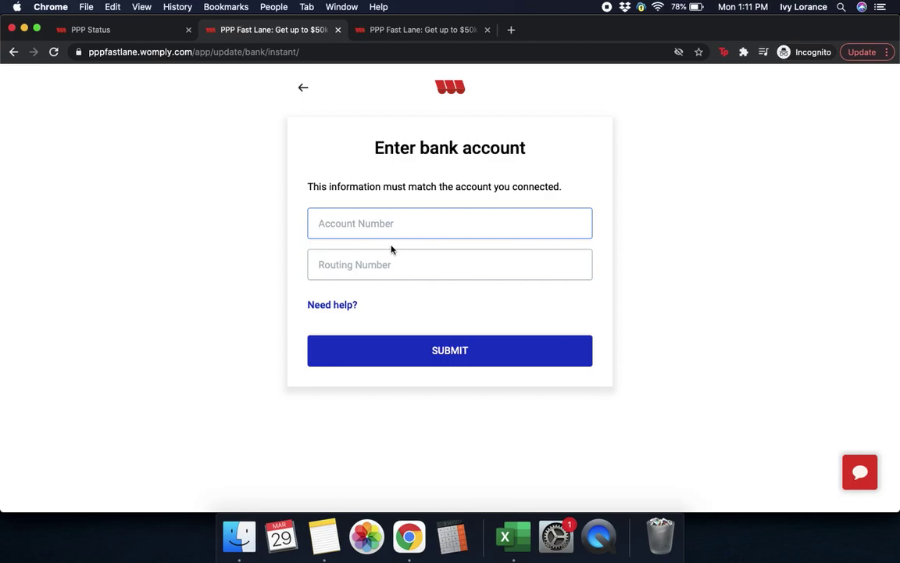
pyautogui.click(380, 215)
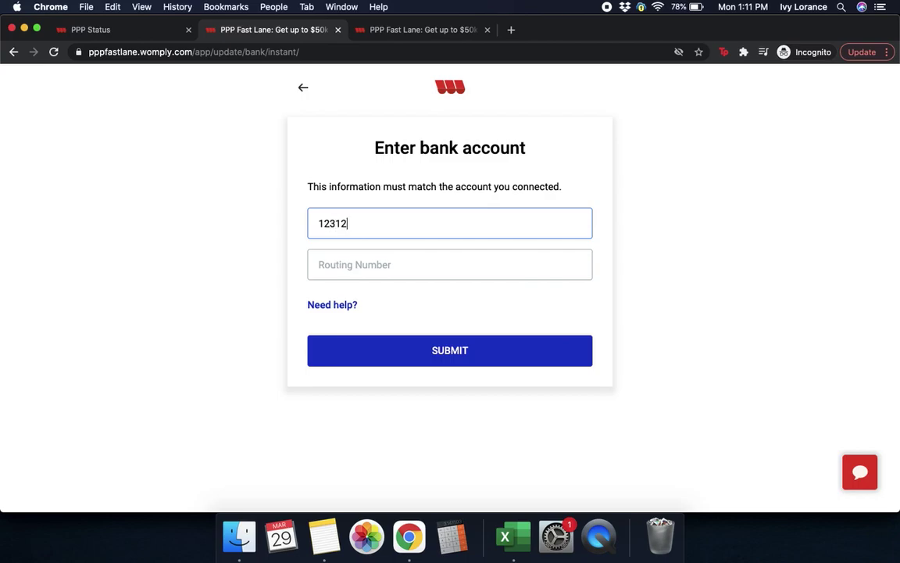
pyautogui.click(385, 266)
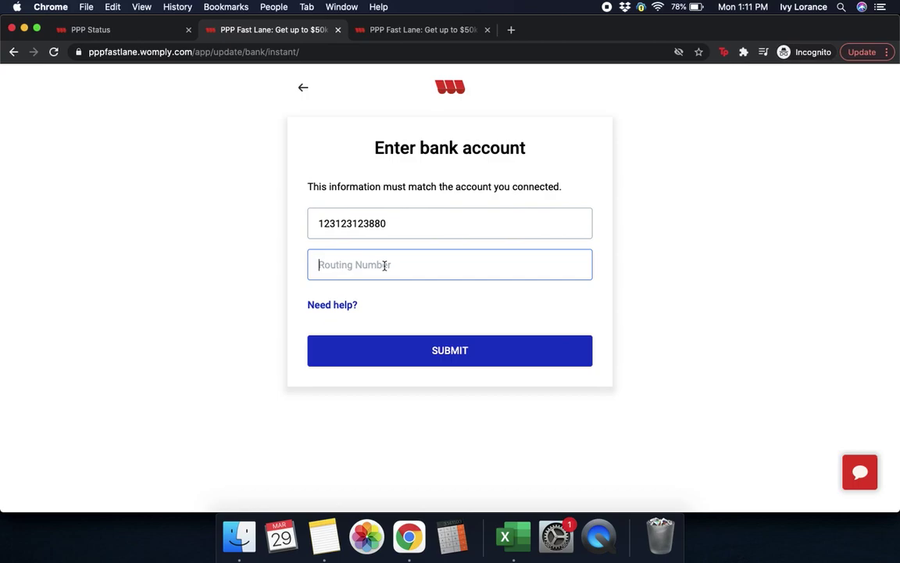
pyautogui.write('12')
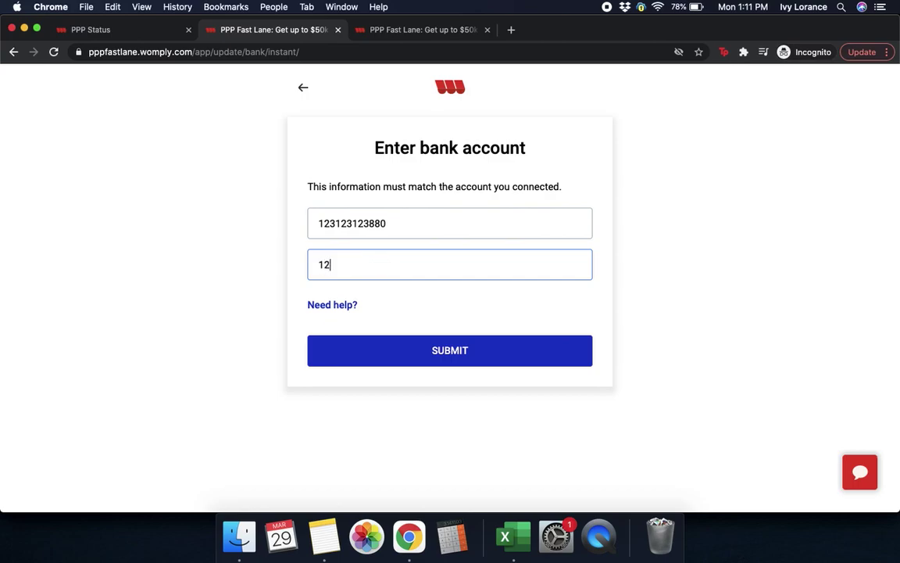
pyautogui.write('500105')
pyautogui.click(440, 365)
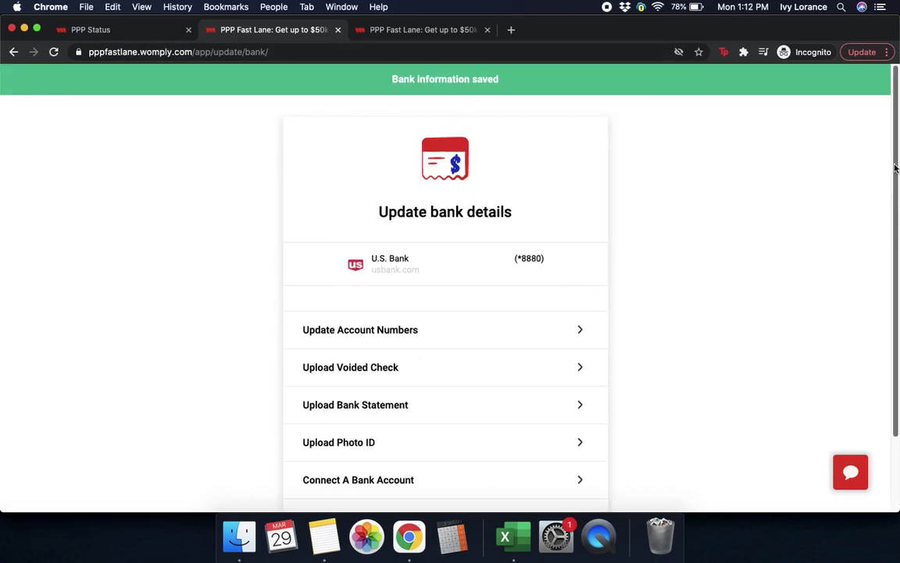
# Leave the bank details and review Status Detail, showing Basic Info 3/3 and Bank Account 2/2
pyautogui.scroll(-3, 876, 291)
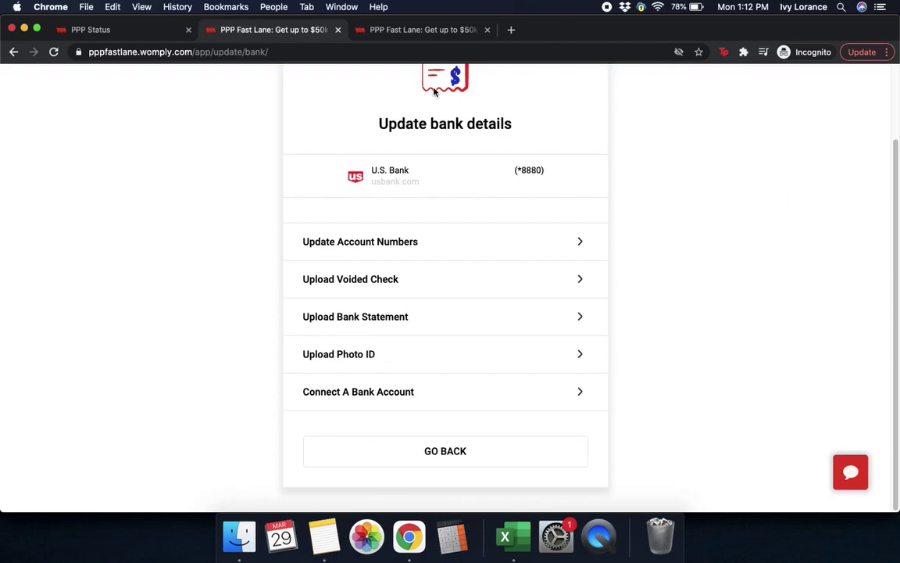
pyautogui.click(401, 460)
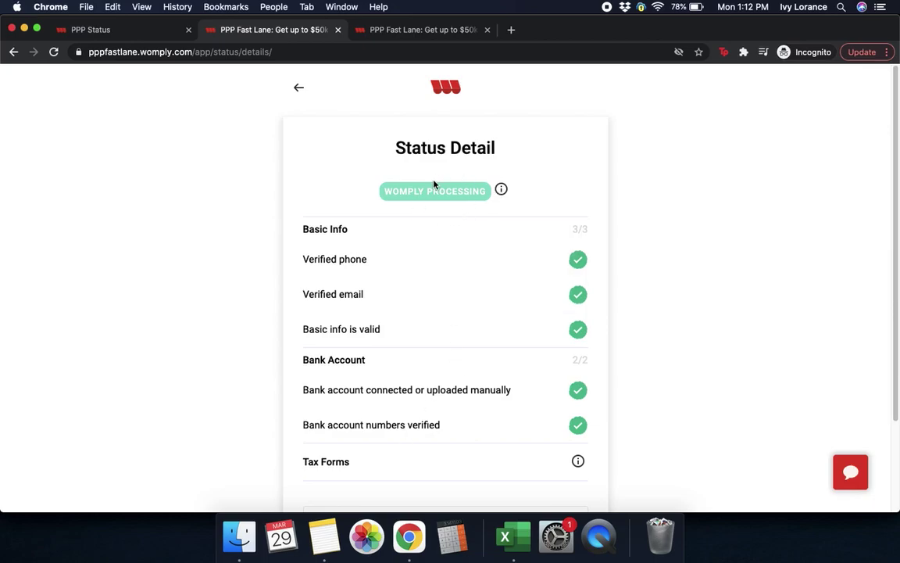
pyautogui.moveTo(501, 191)
pyautogui.moveTo(897, 212); pyautogui.dragTo(878, 279)
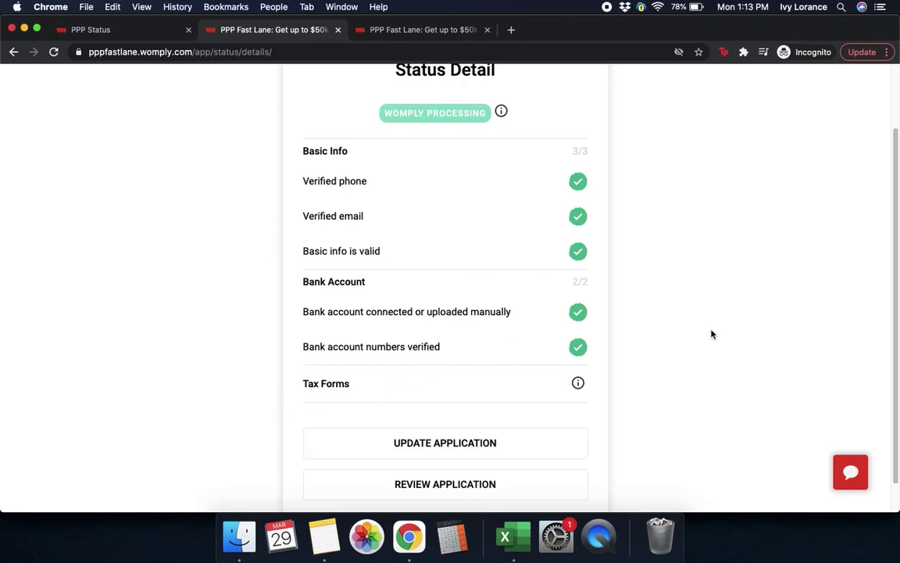
pyautogui.scroll(-2, 886, 333)
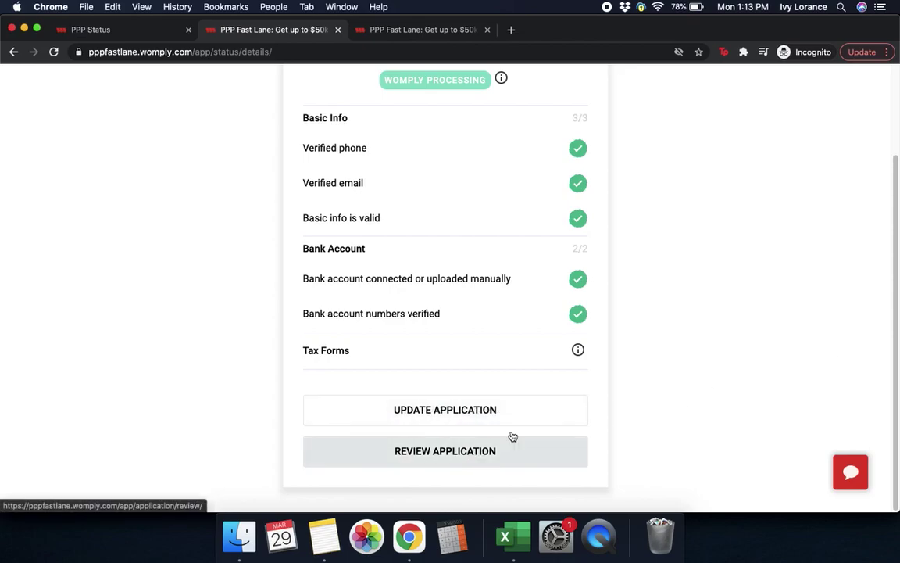
pyautogui.scroll(3, 896, 280)
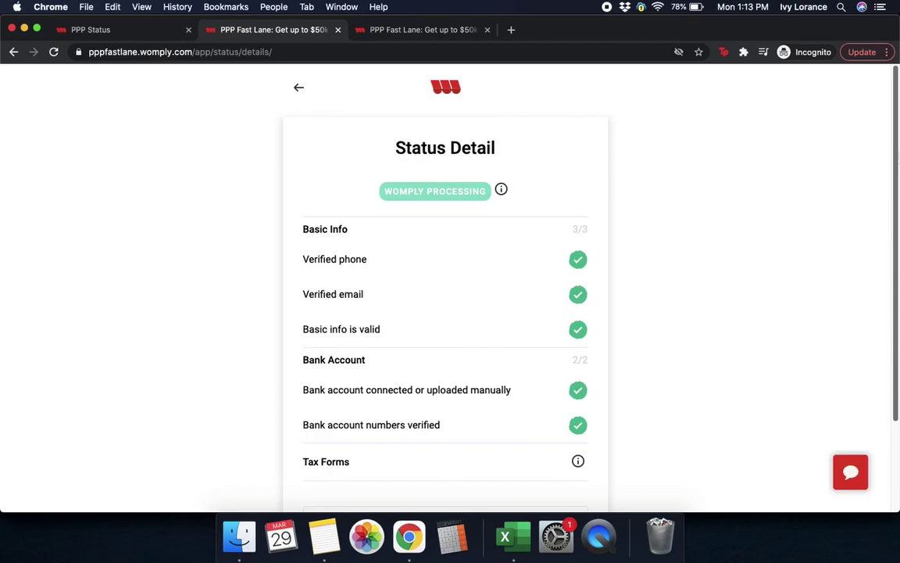
# Return to PPP Application Status and go to the Upload tax documents page
pyautogui.click(300, 90)
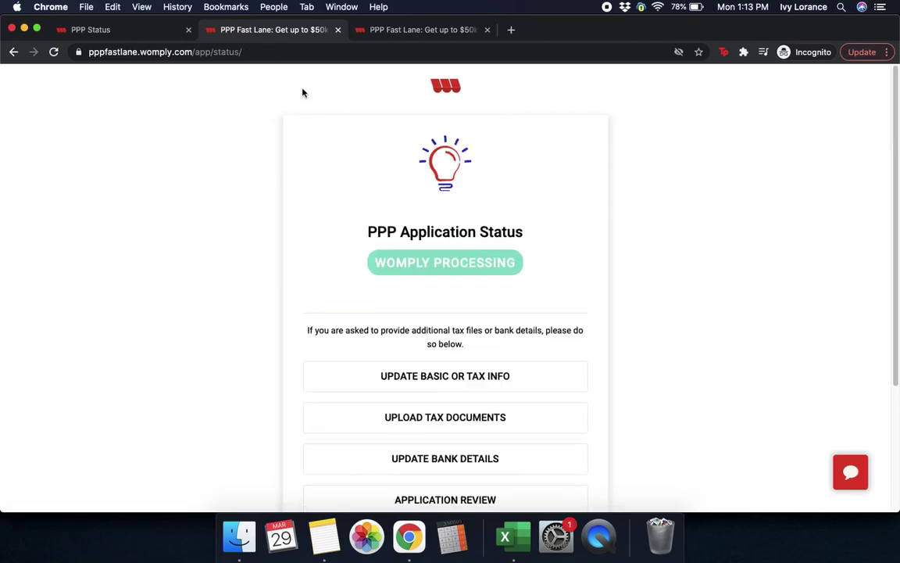
pyautogui.scroll(-3, 883, 235)
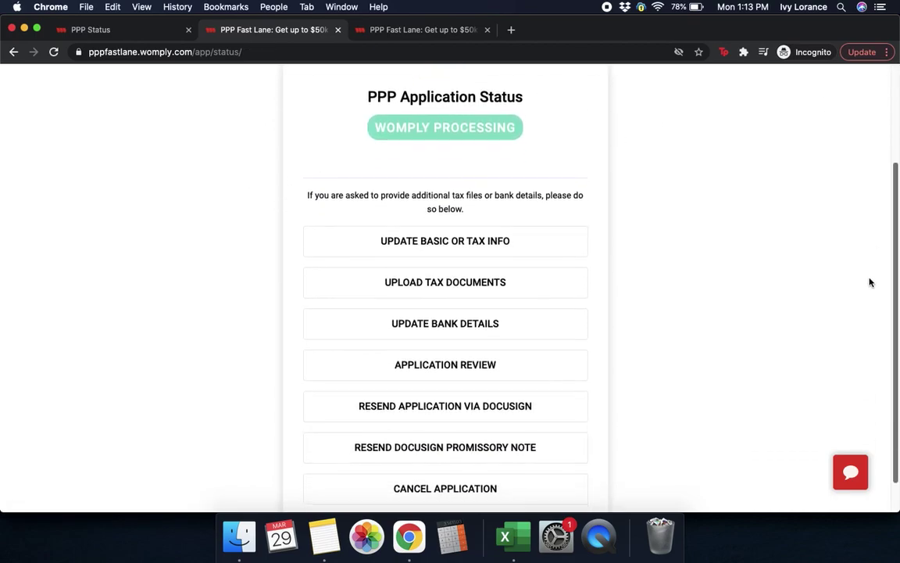
pyautogui.click(489, 291)
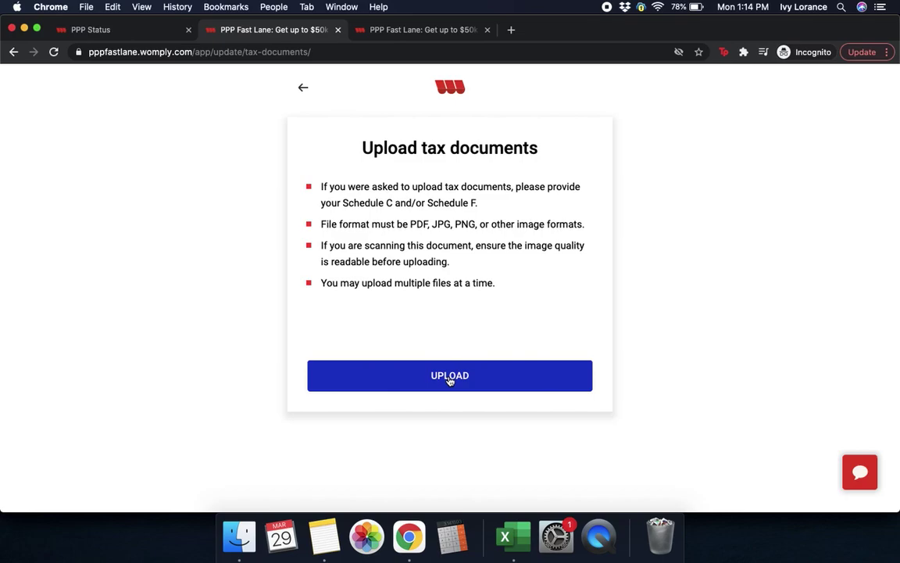
# Upload the 1040 Schedule C 2019 file as a tax document
pyautogui.click(450, 377)
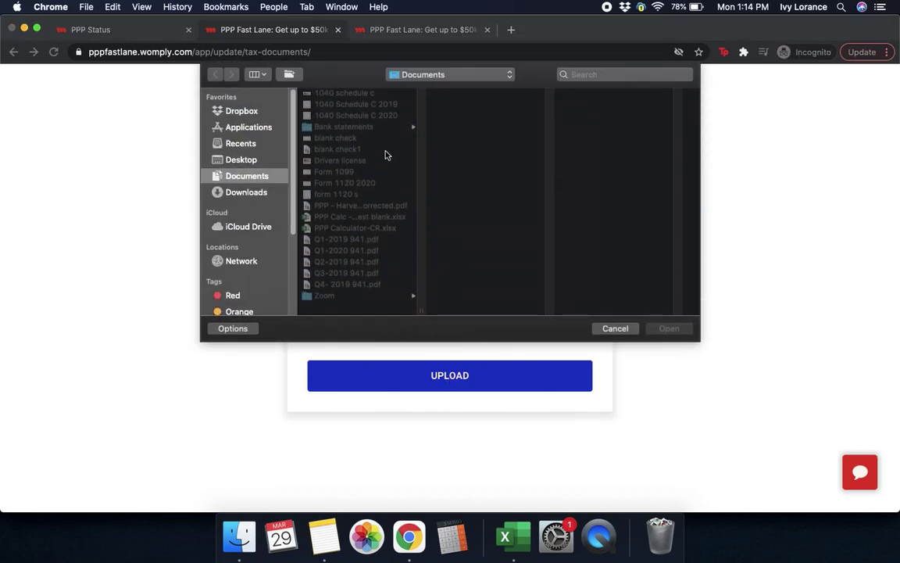
pyautogui.click(363, 104)
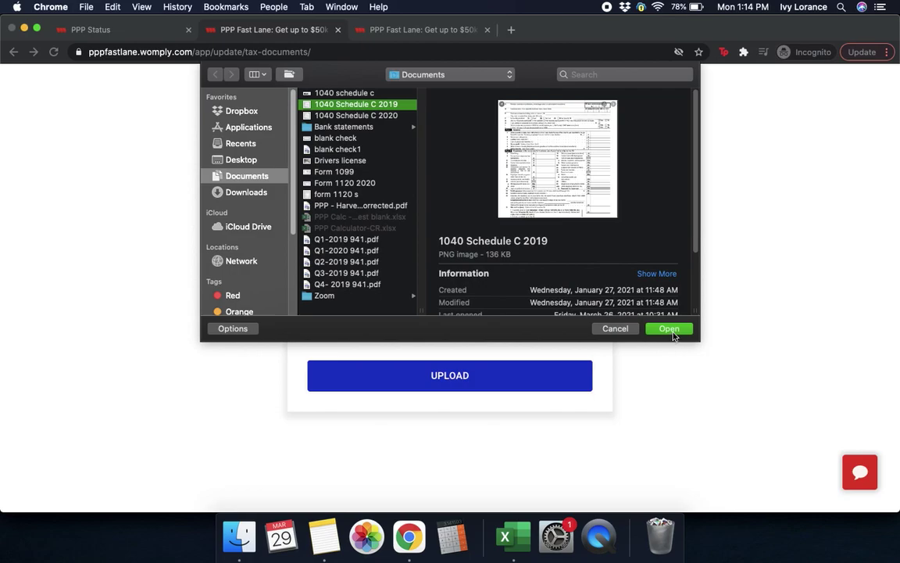
pyautogui.click(668, 329)
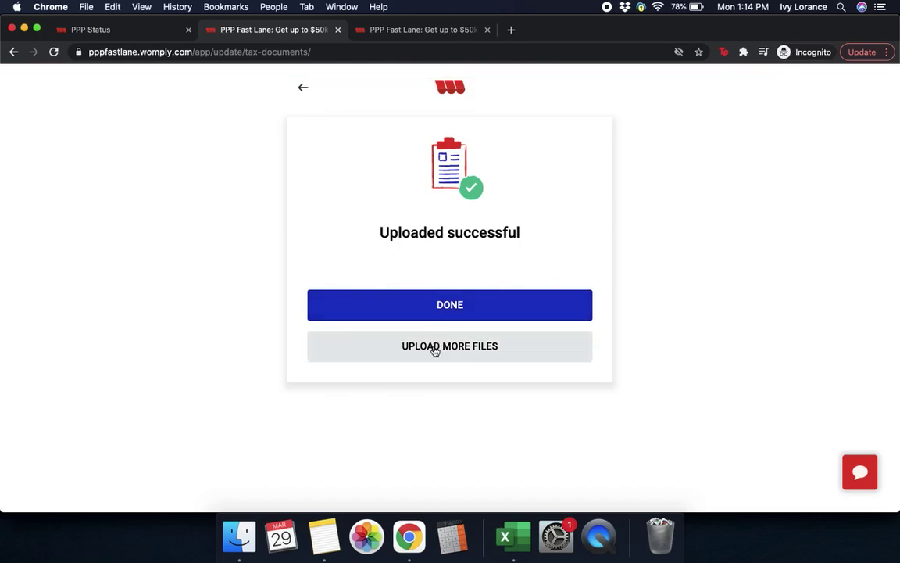
# Add the 1040 Schedule C 2020 file and finish uploading
pyautogui.click(435, 350)
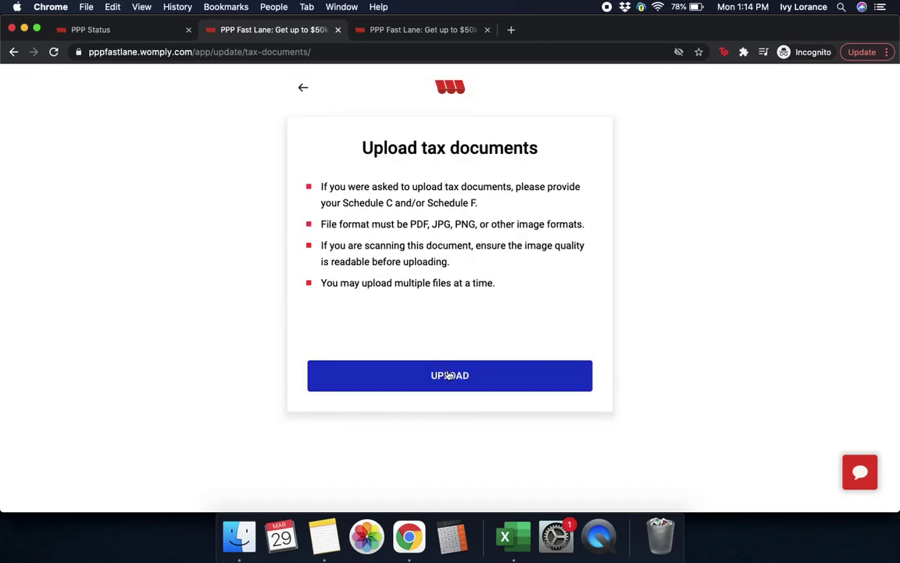
pyautogui.click(449, 375)
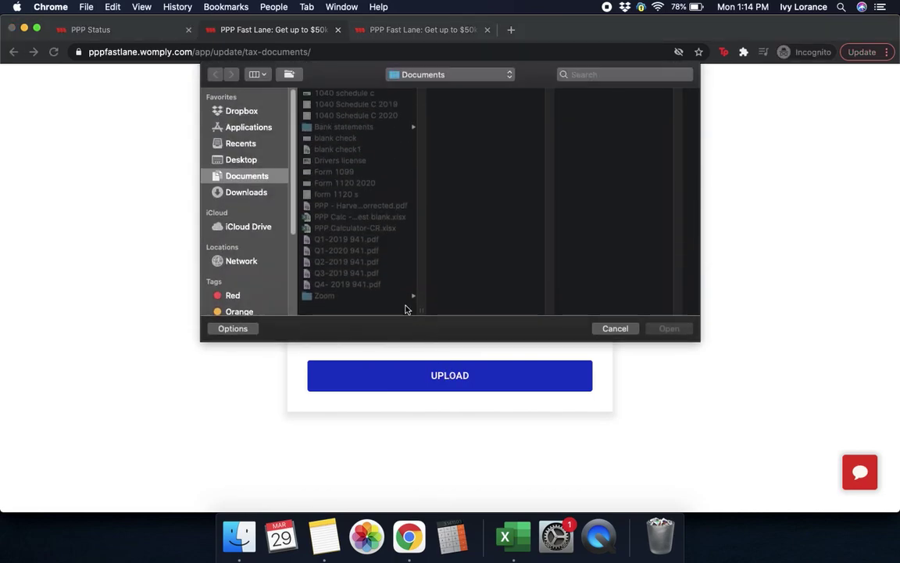
pyautogui.click(378, 116)
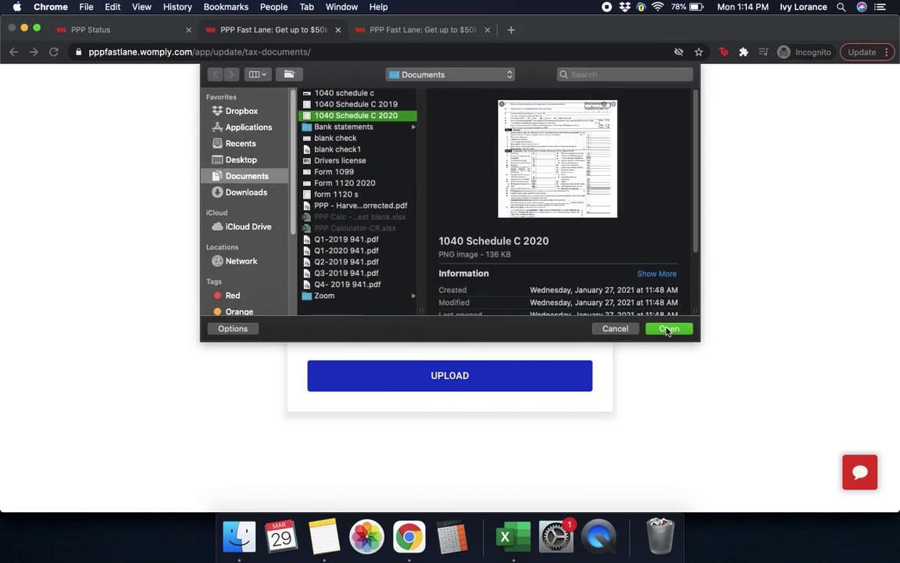
pyautogui.click(666, 329)
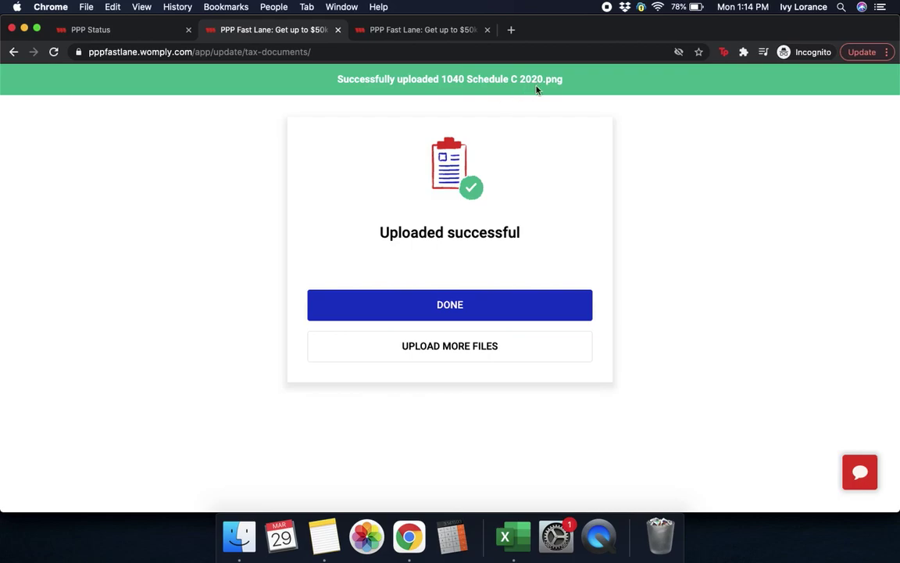
pyautogui.click(493, 301)
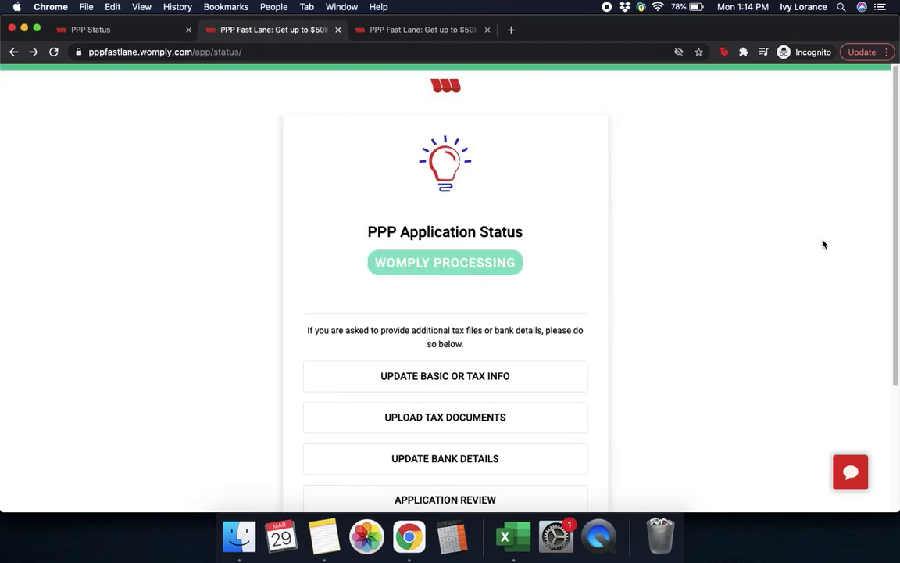
# Scroll down the status page to APPLICATION REVIEW and view the March 29, 2021 review
pyautogui.scroll(-1, 875, 225)
pyautogui.scroll(-3, 875, 224)
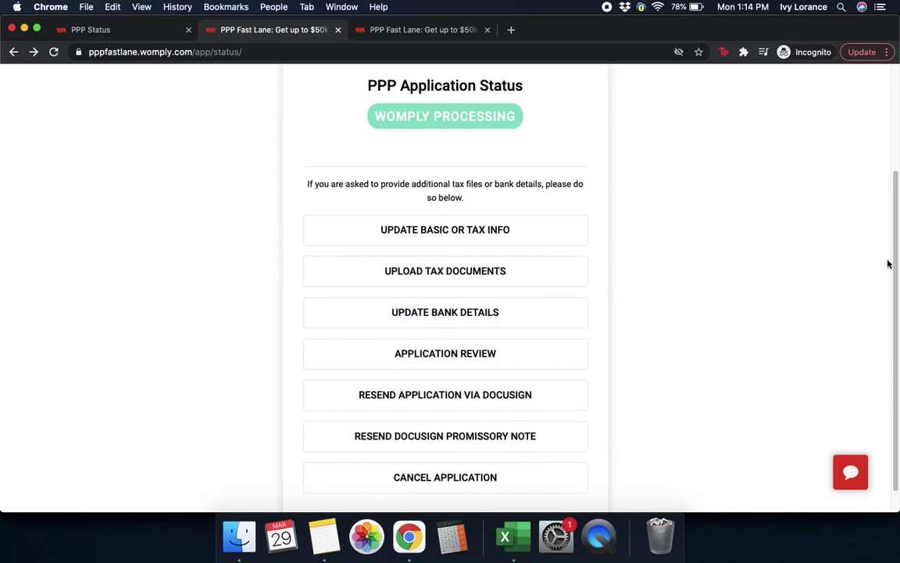
pyautogui.scroll(-1, 889, 332)
pyautogui.click(449, 332)
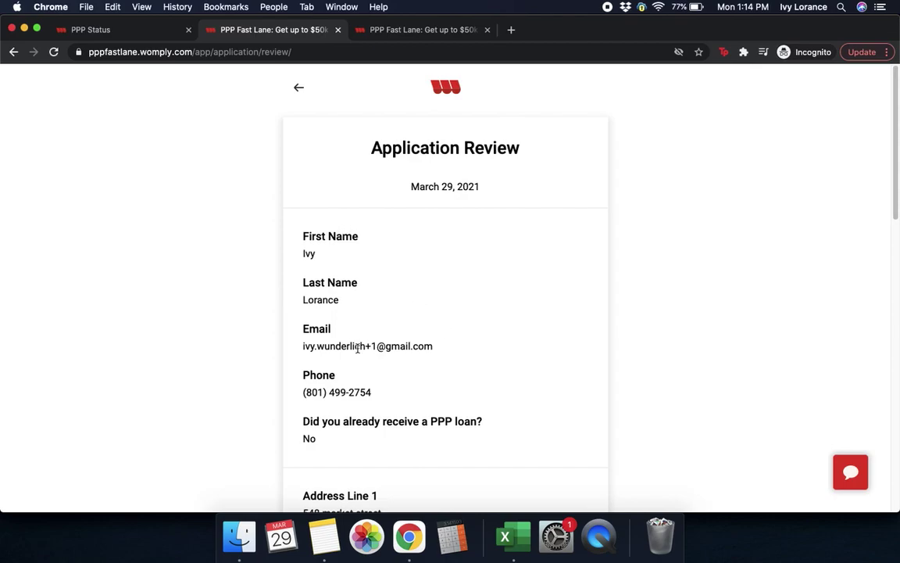
# Read the application review down to the $2500.00 total, then return to Status Detail
pyautogui.moveTo(894, 207); pyautogui.dragTo(841, 478)
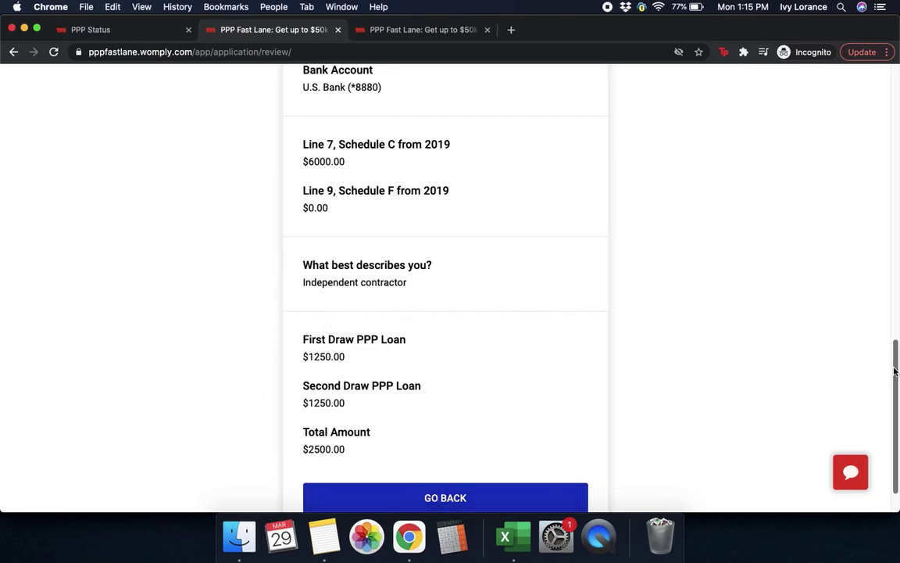
pyautogui.scroll(-1, 884, 459)
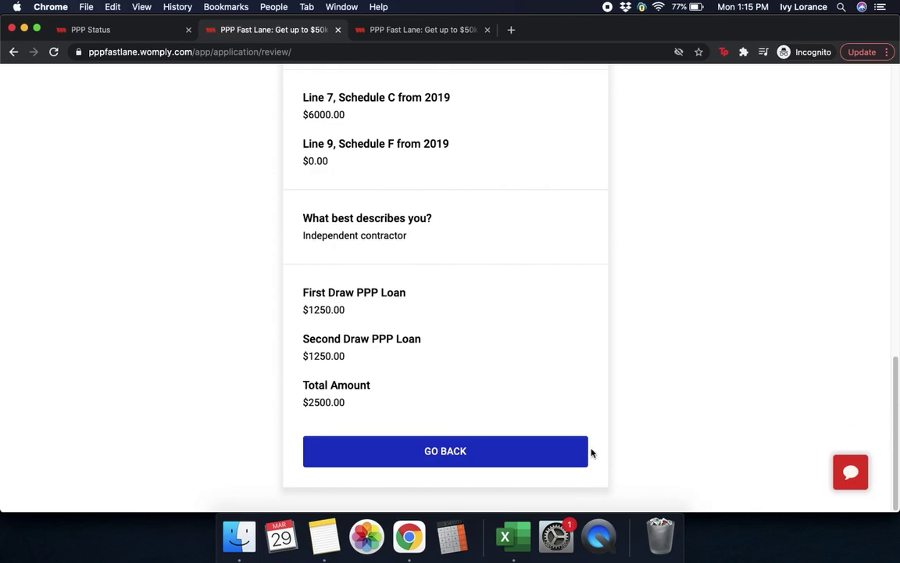
pyautogui.click(550, 464)
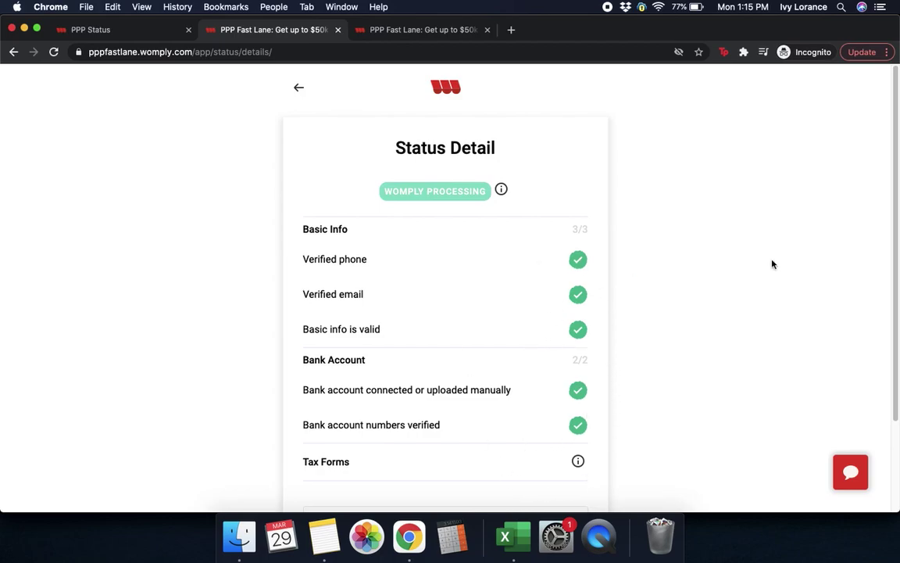
# View the About Tax forms explanation, then return via Status Detail to PPP Application Status
pyautogui.moveTo(895, 245); pyautogui.dragTo(878, 382)
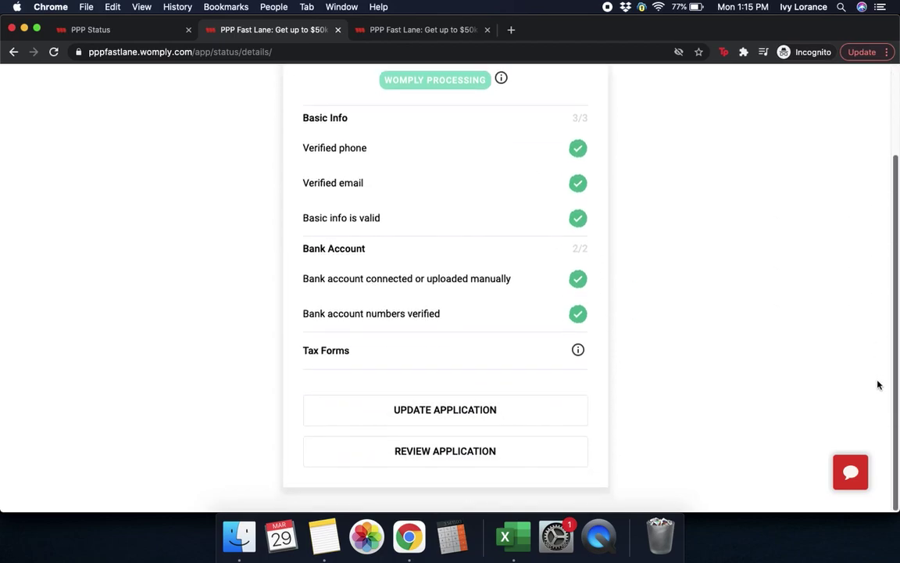
pyautogui.click(578, 351)
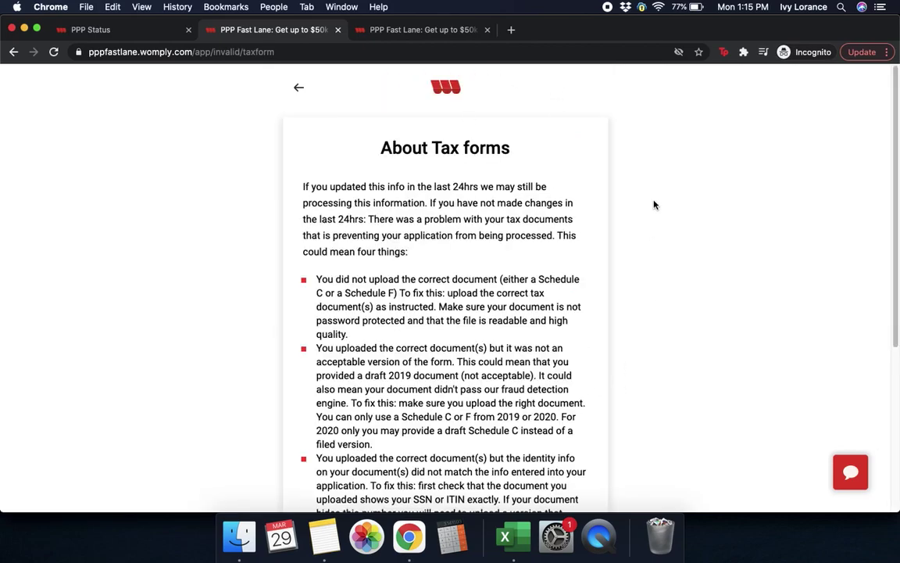
pyautogui.click(298, 87)
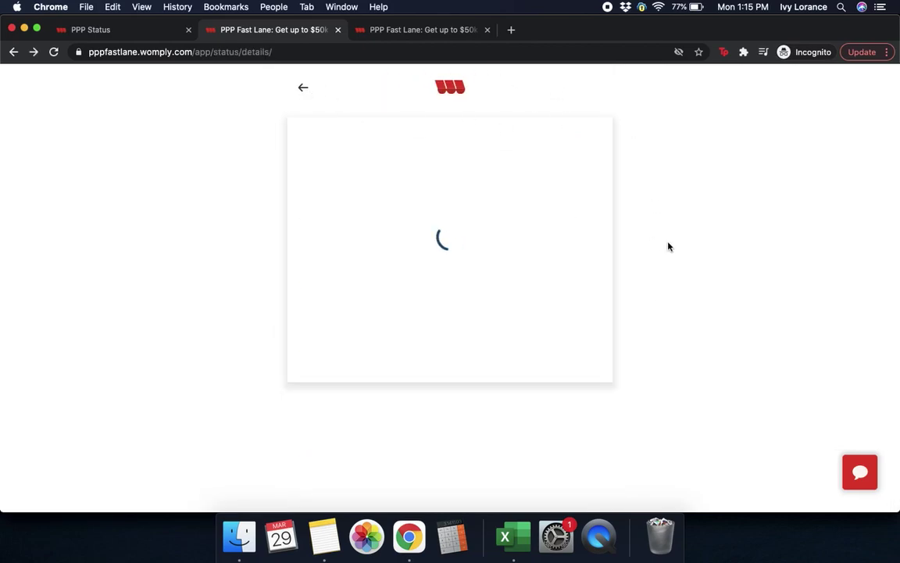
pyautogui.scroll(-3, 892, 247)
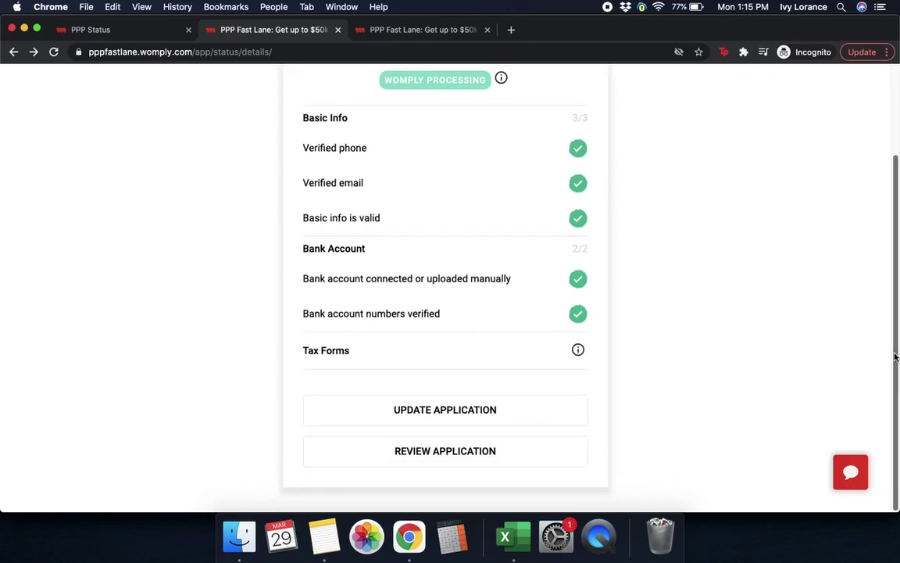
pyautogui.scroll(1, 872, 360)
pyautogui.scroll(1, 220, 274)
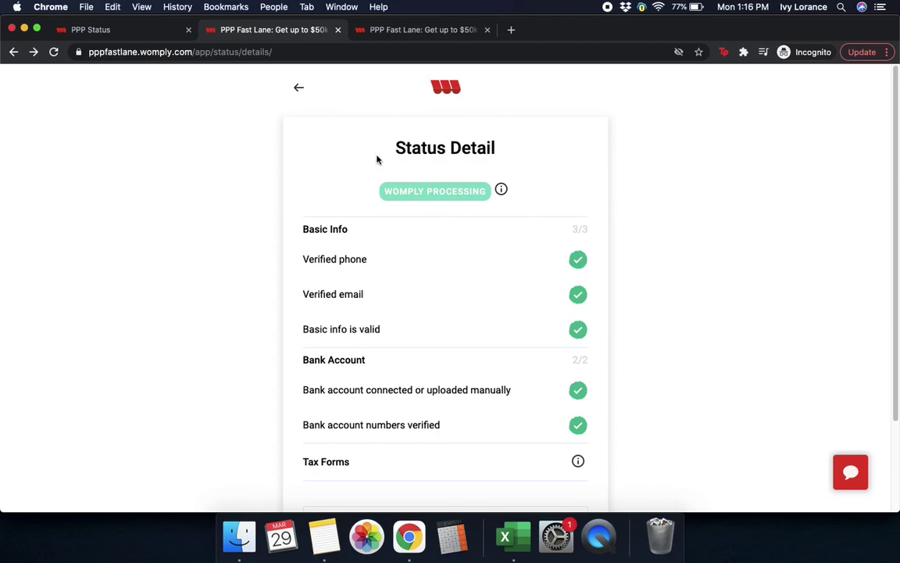
pyautogui.click(299, 91)
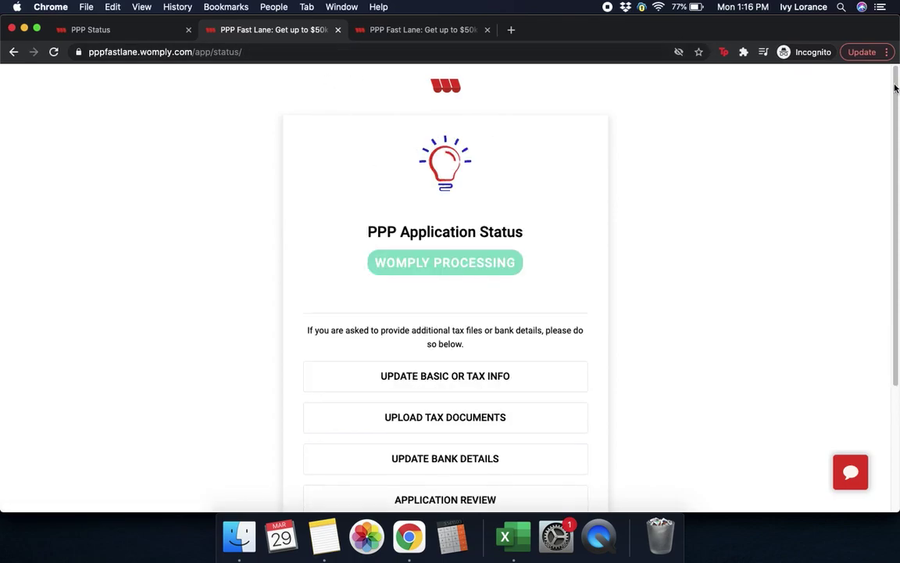
# Start cancelling the PPP application from the bottom of the status page
pyautogui.scroll(-3, 872, 331)
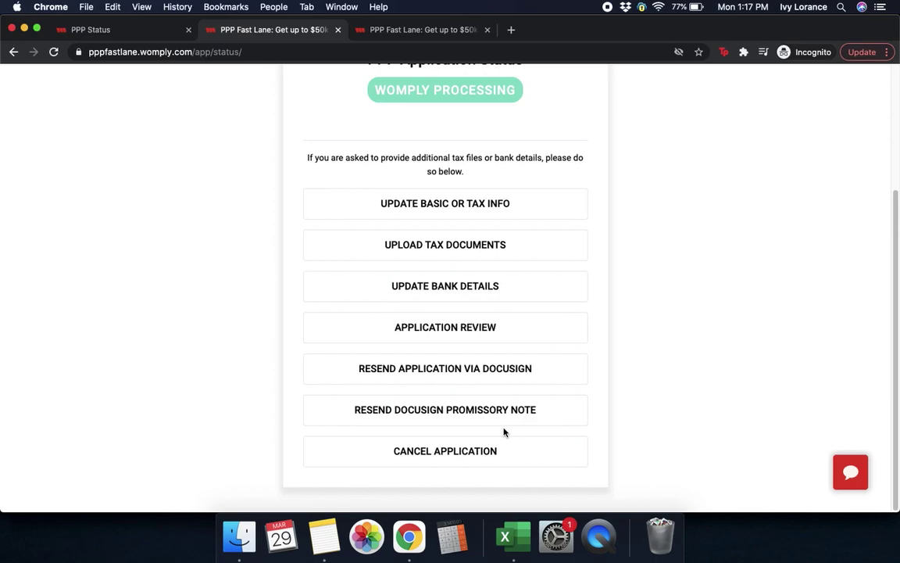
pyautogui.click(495, 450)
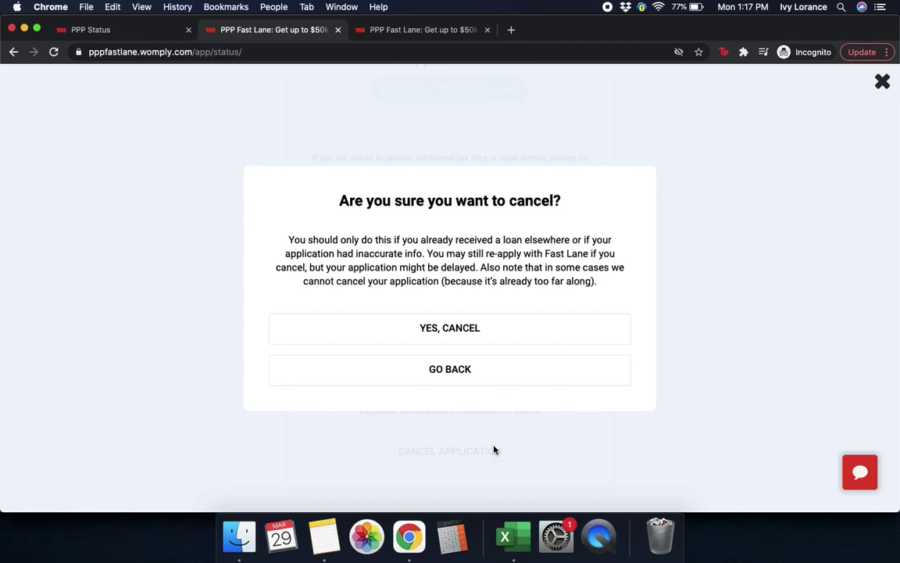
# Confirm with YES, CANCEL, acknowledge with DONE, and check the status page no longer offers cancellation
pyautogui.click(444, 334)
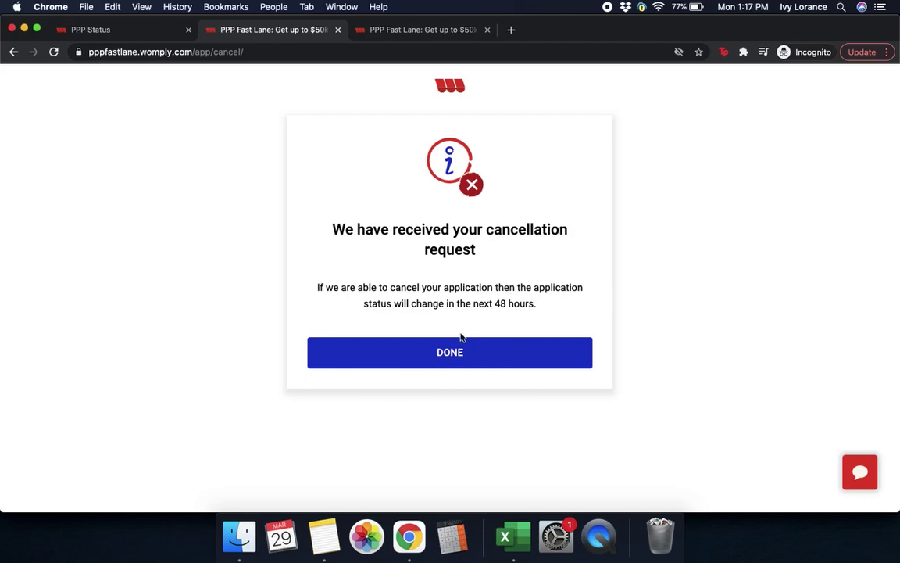
pyautogui.click(462, 354)
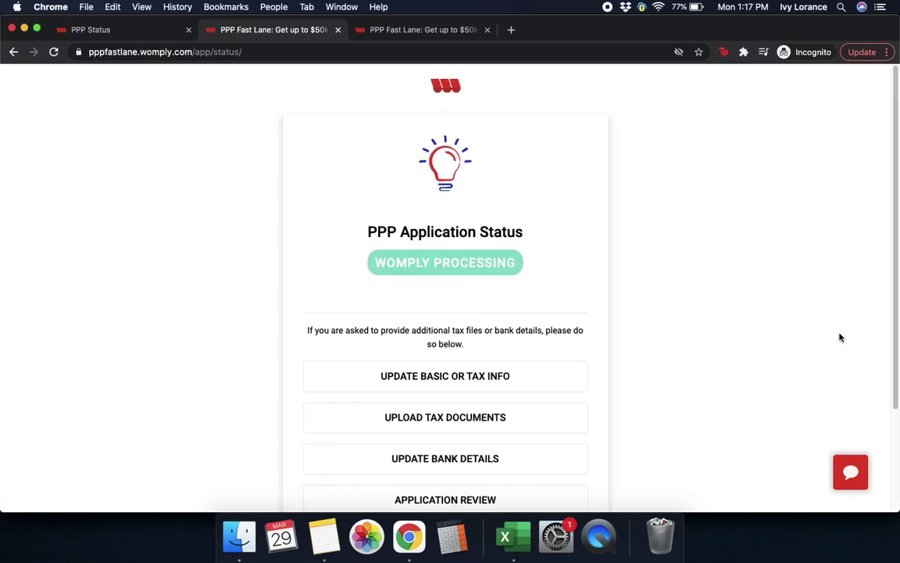
pyautogui.scroll(-3, 844, 352)
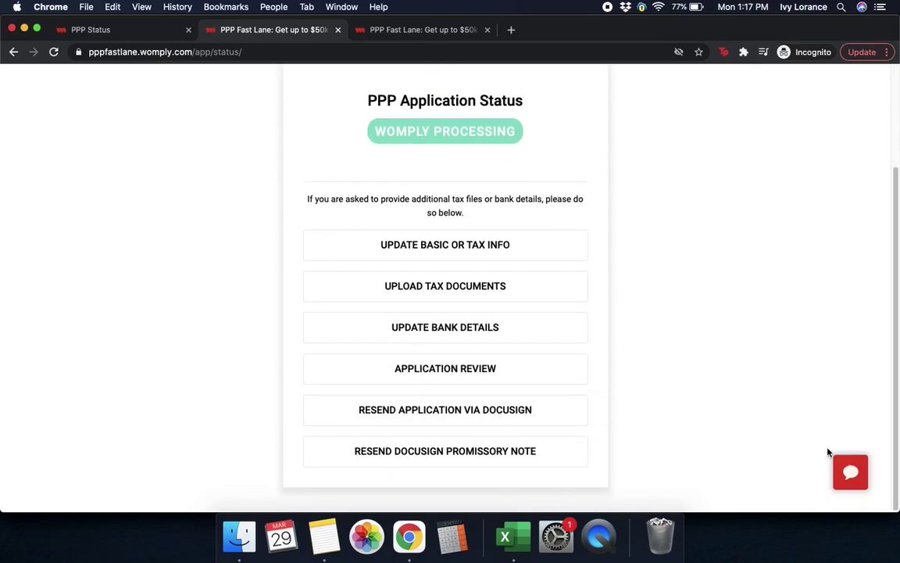